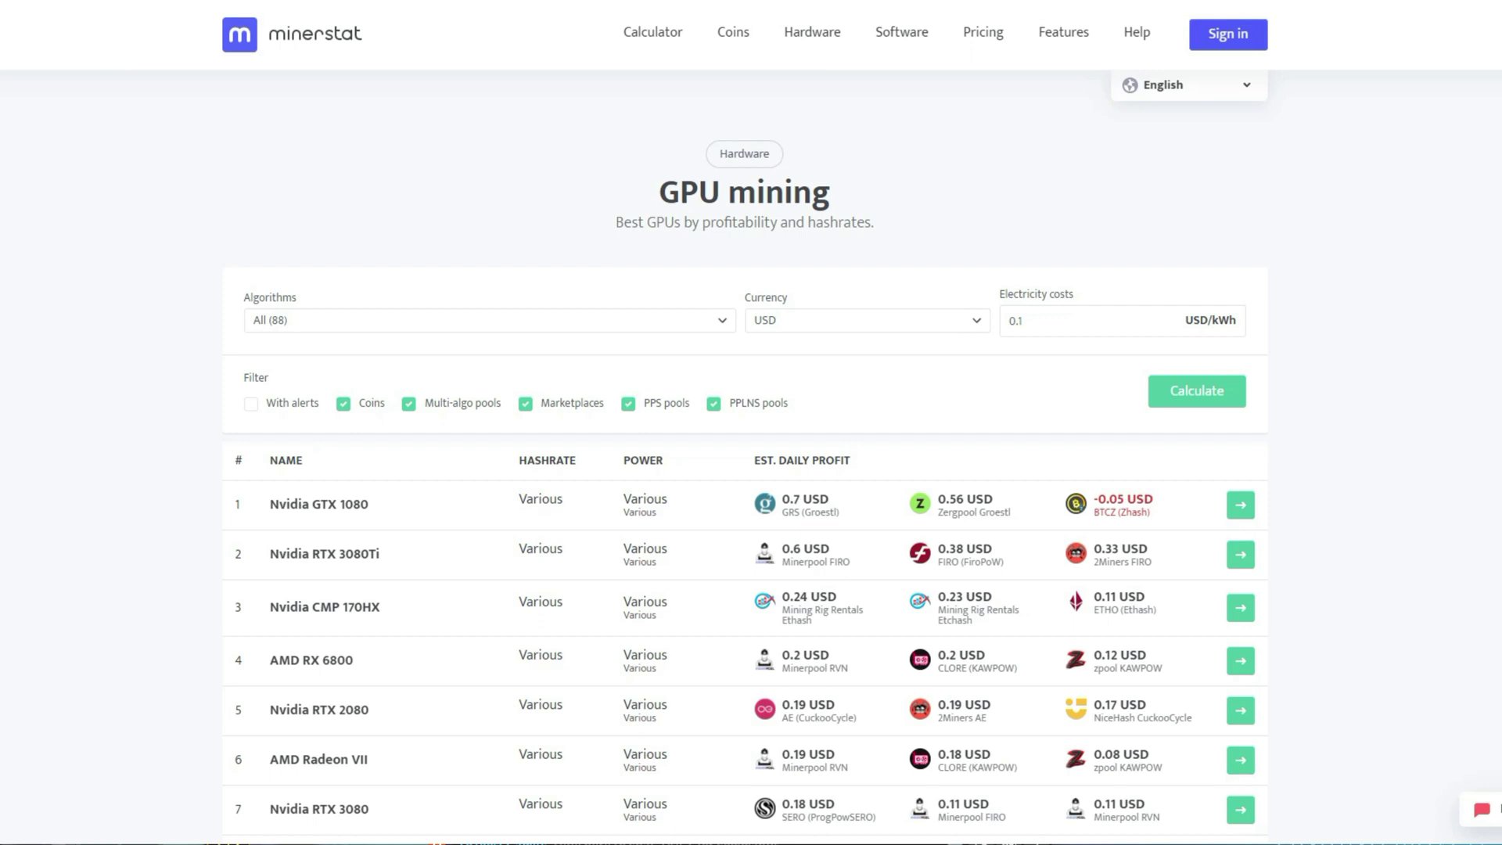
# Examine the GPU mining rankings by estimated daily profit, down to the Nvidia RTX 3090 row.
pyautogui.scroll(-3, 744, 470)
pyautogui.scroll(-3, 745, 457)
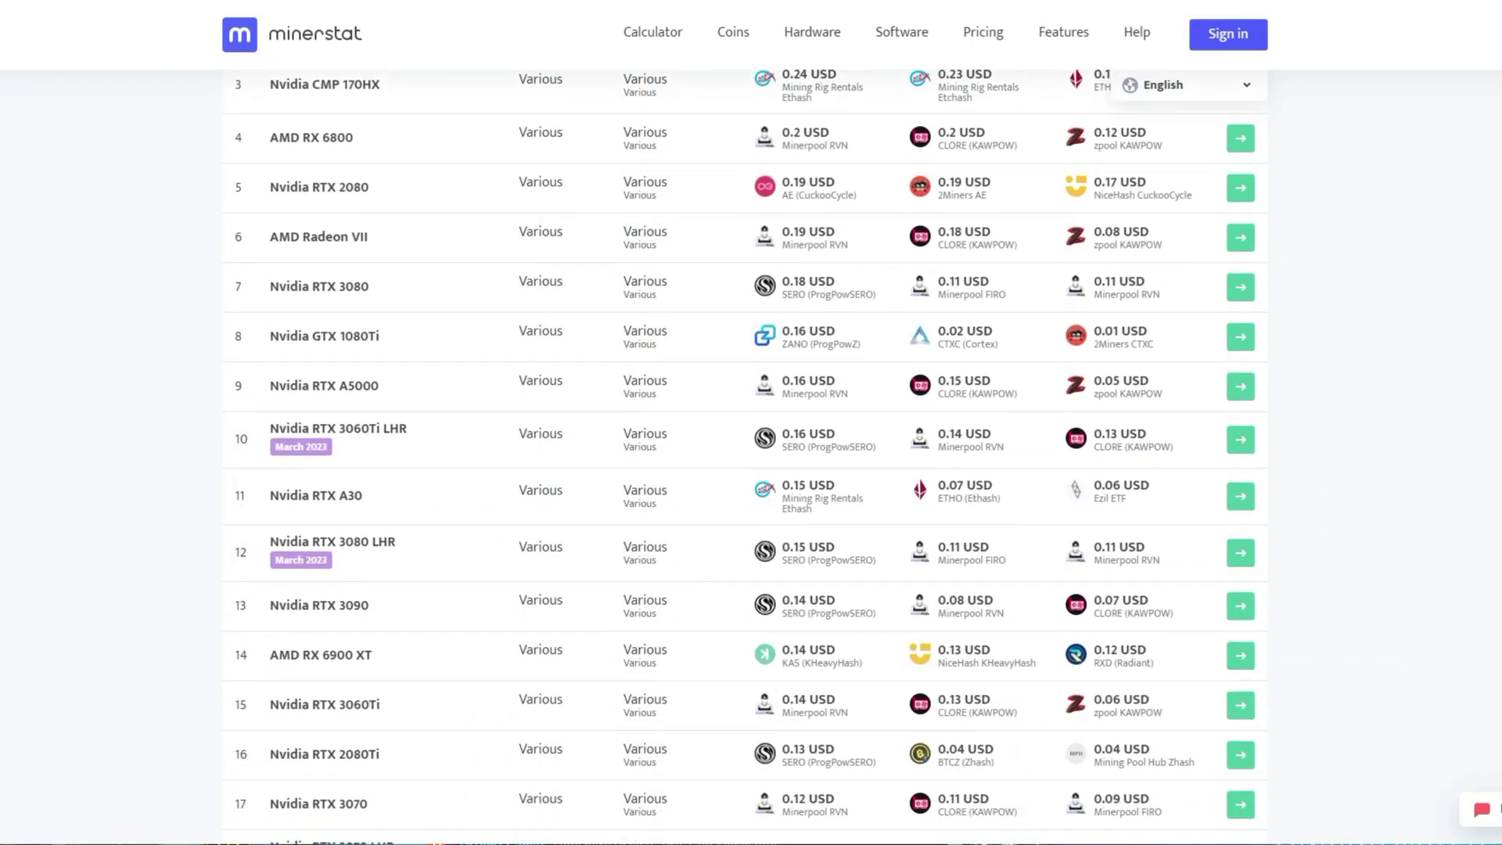
pyautogui.scroll(-5, 745, 456)
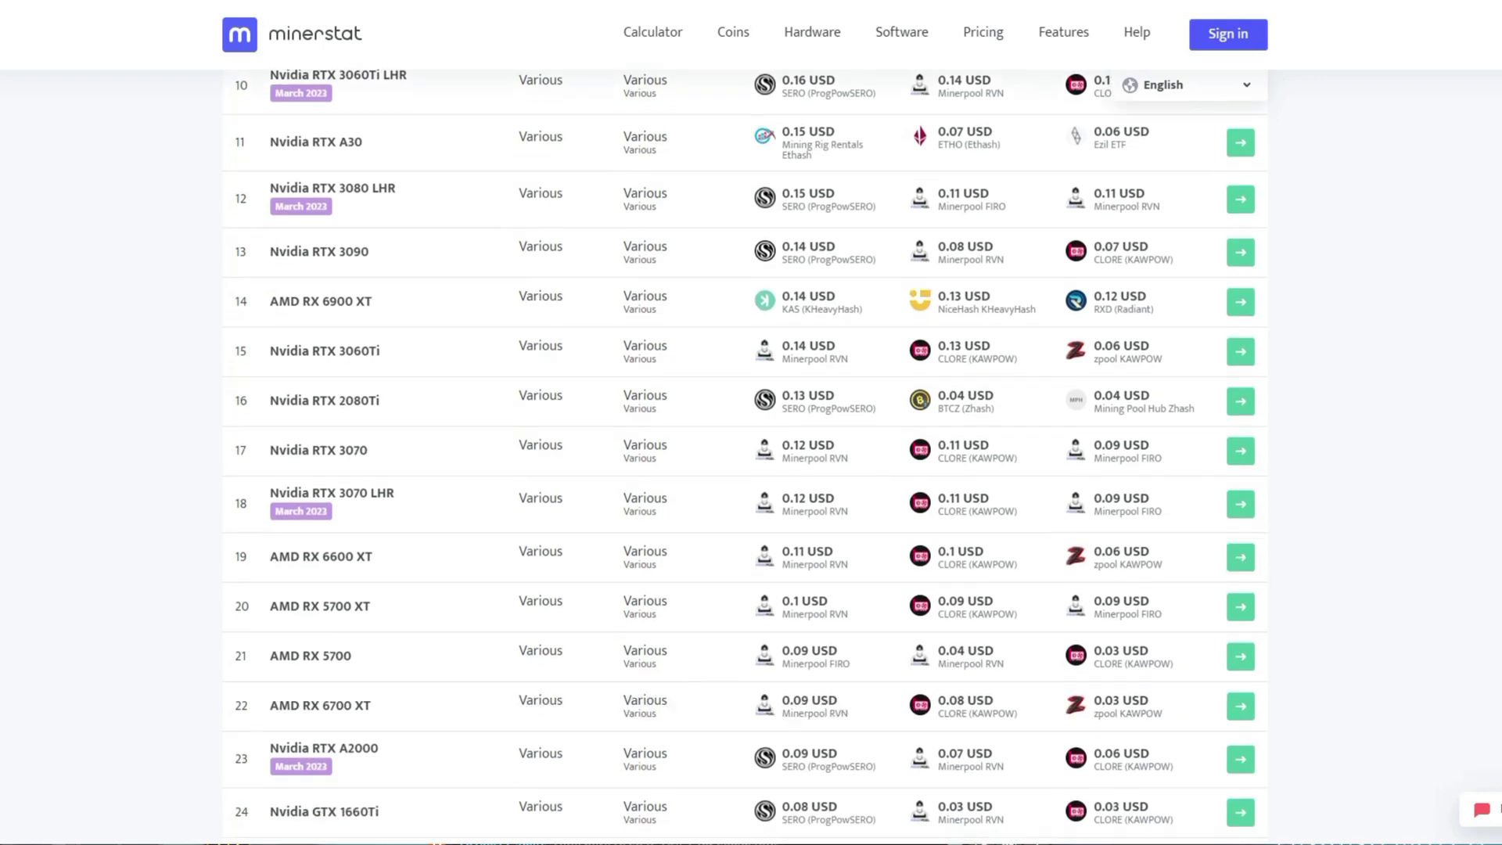
pyautogui.scroll(-5, 745, 456)
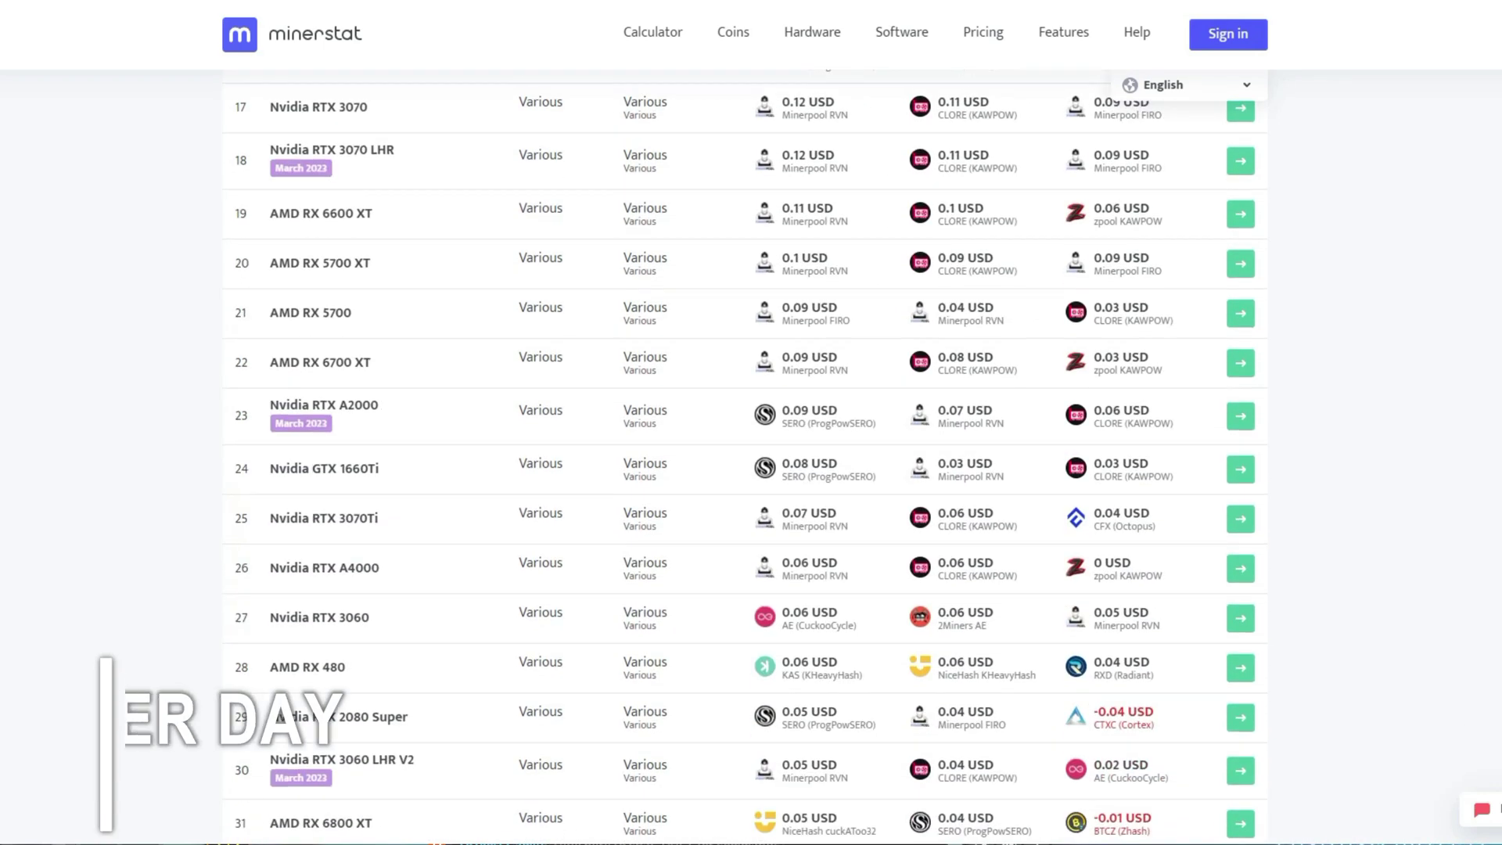
pyautogui.scroll(-6, 744, 456)
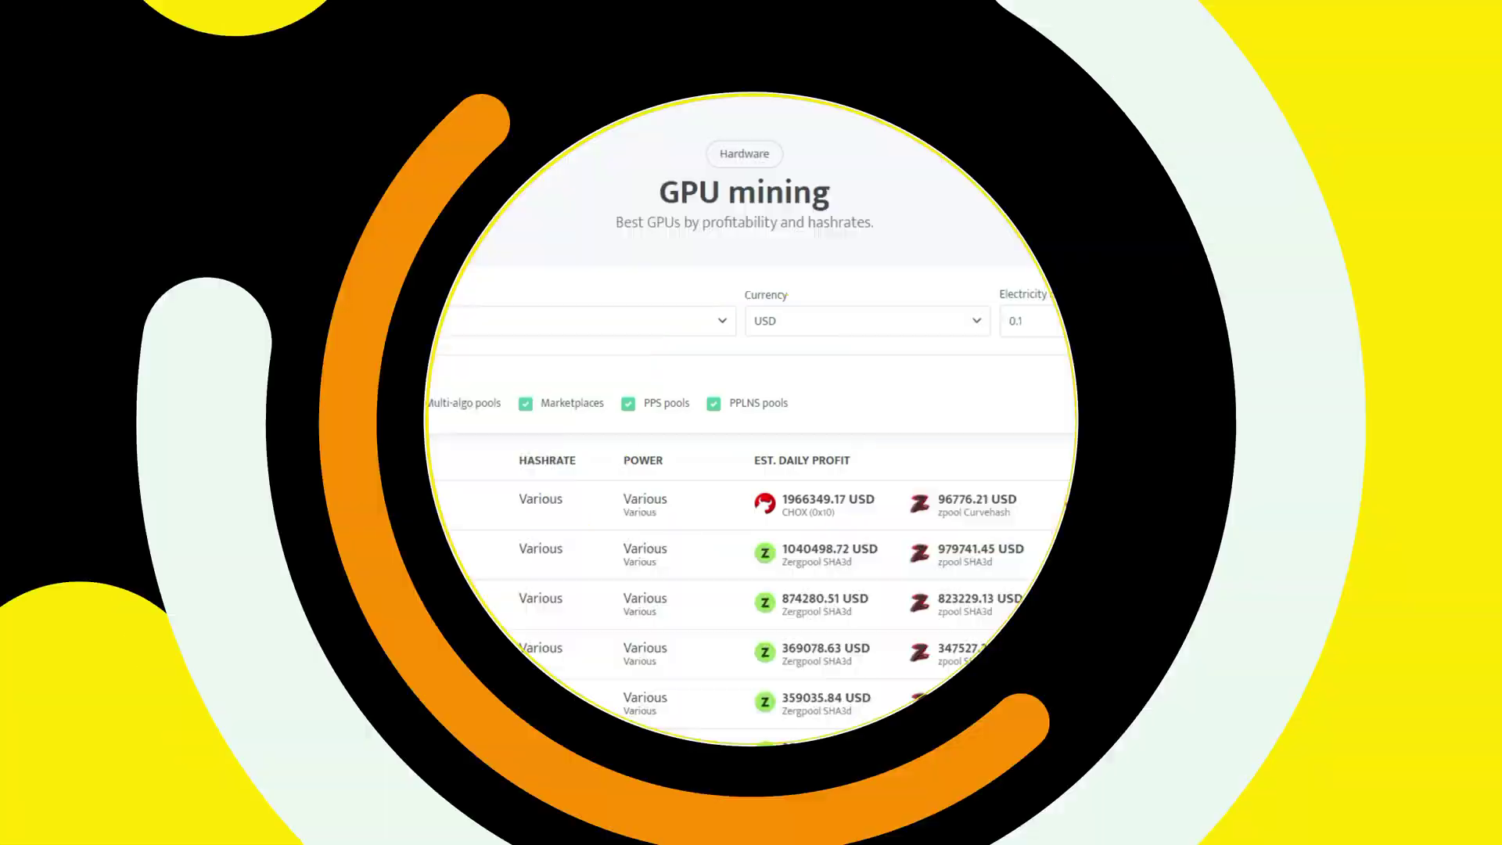
pyautogui.scroll(-5, 745, 456)
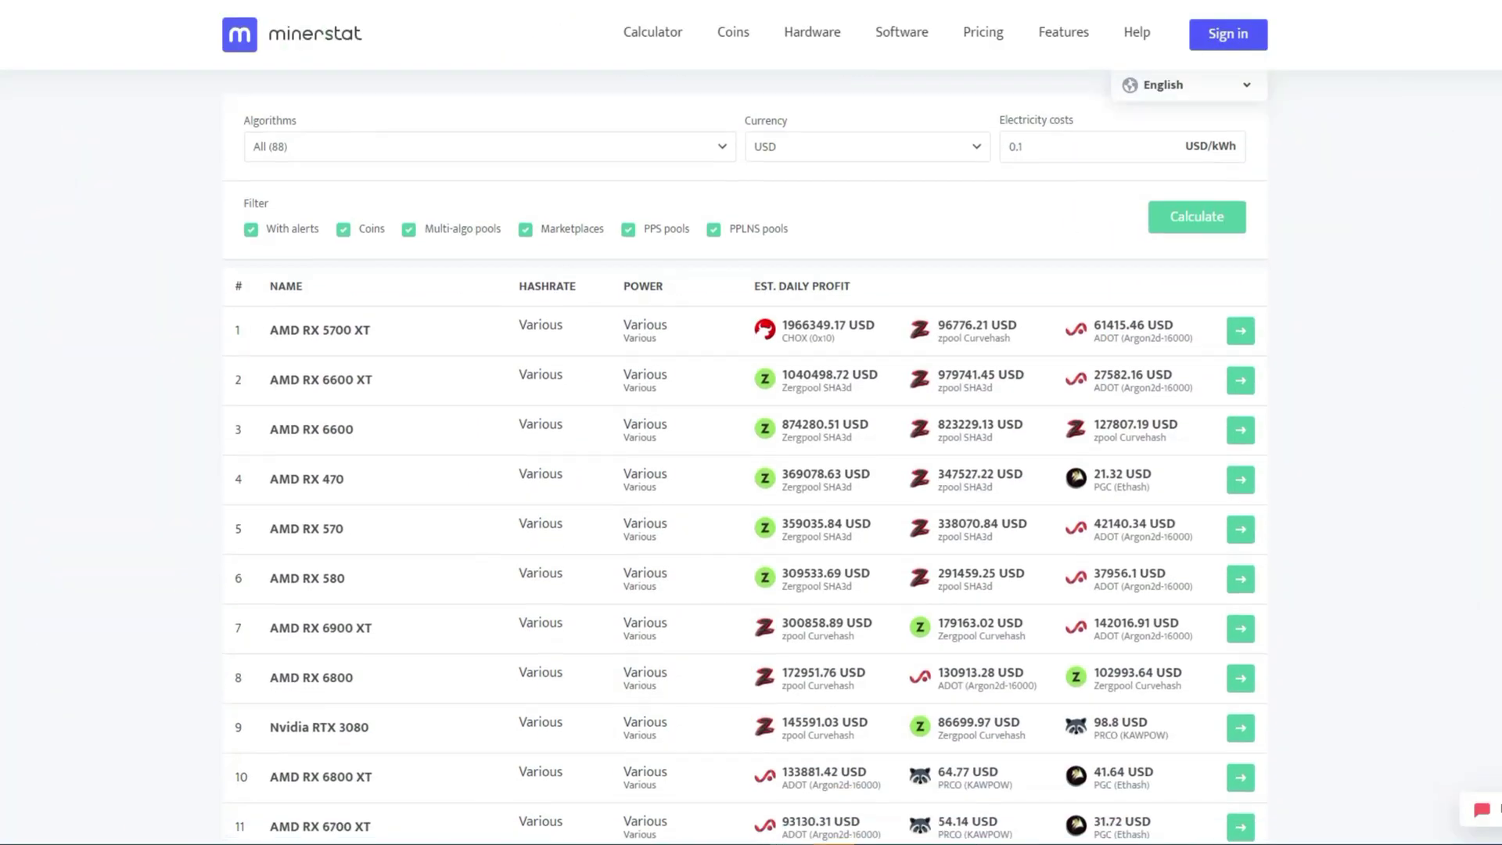
pyautogui.scroll(-4, 744, 456)
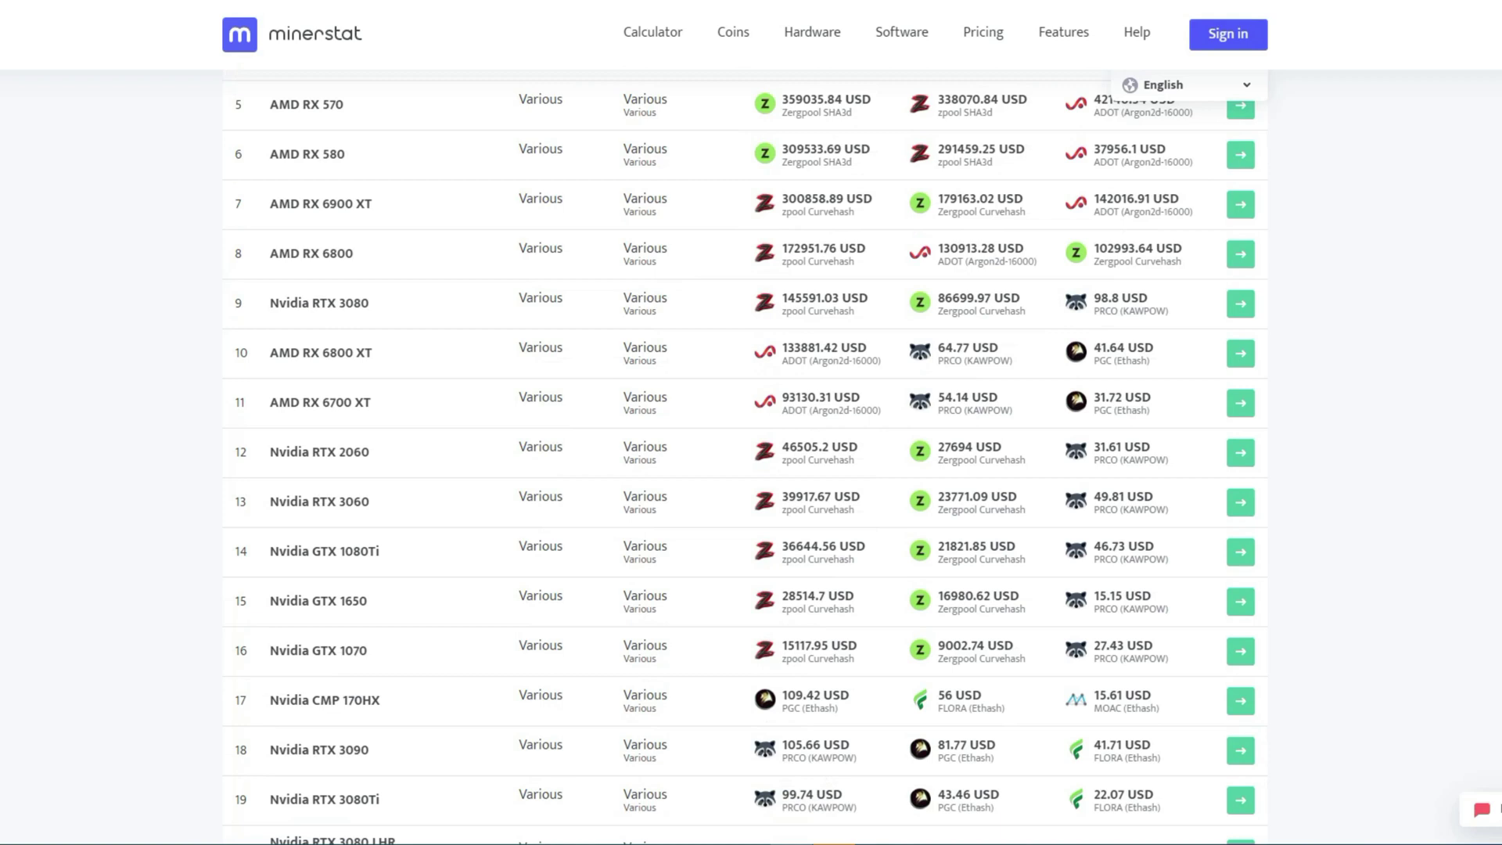
pyautogui.scroll(-2, 86, 549)
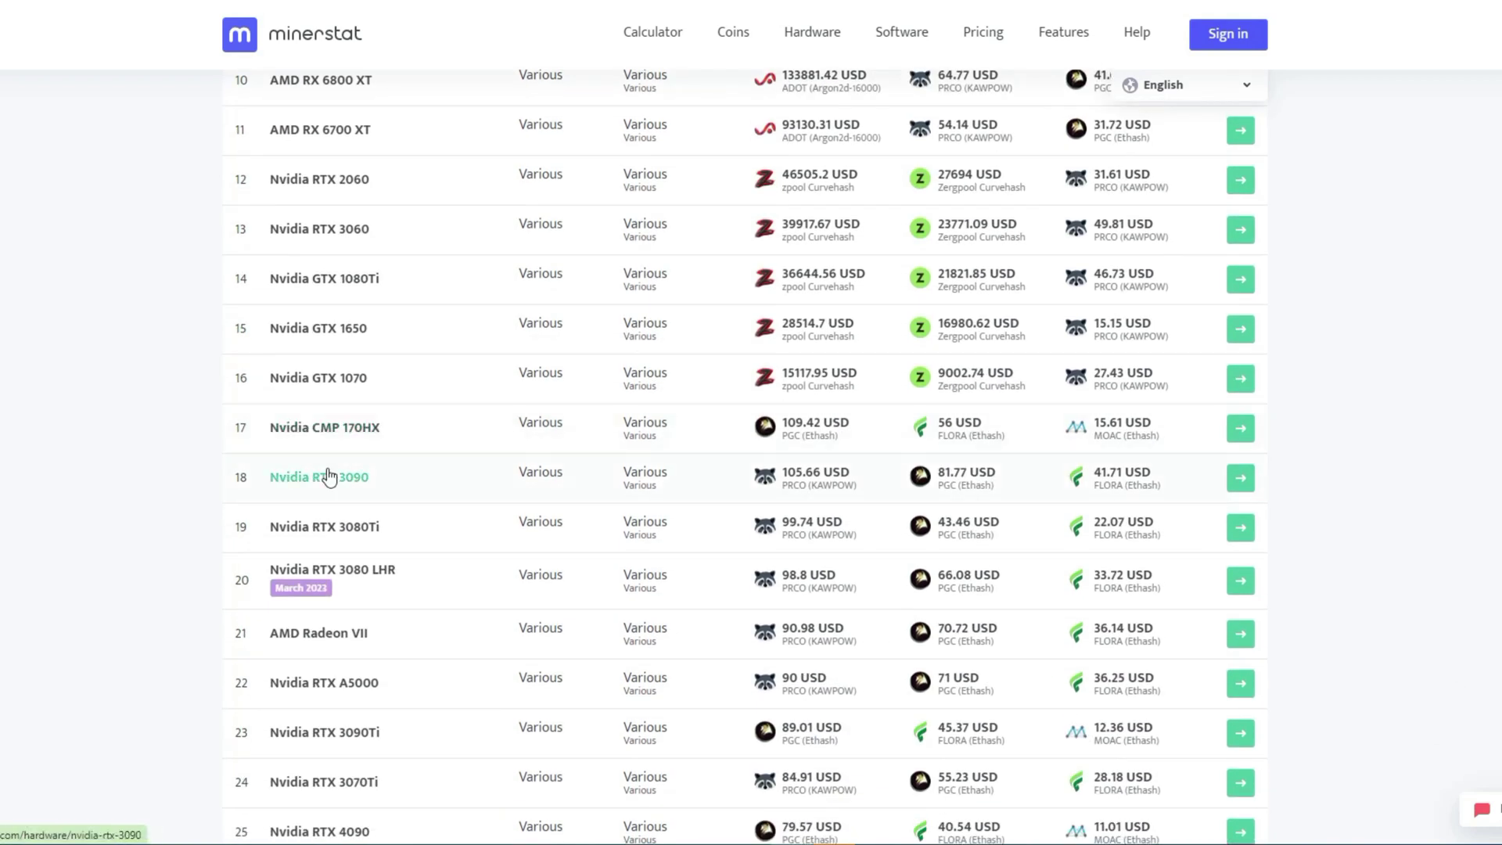
# Inspect the estimated daily earnings, costs and profit for the Nvidia RTX 3090 across its listed coins.
pyautogui.moveTo(810, 483)
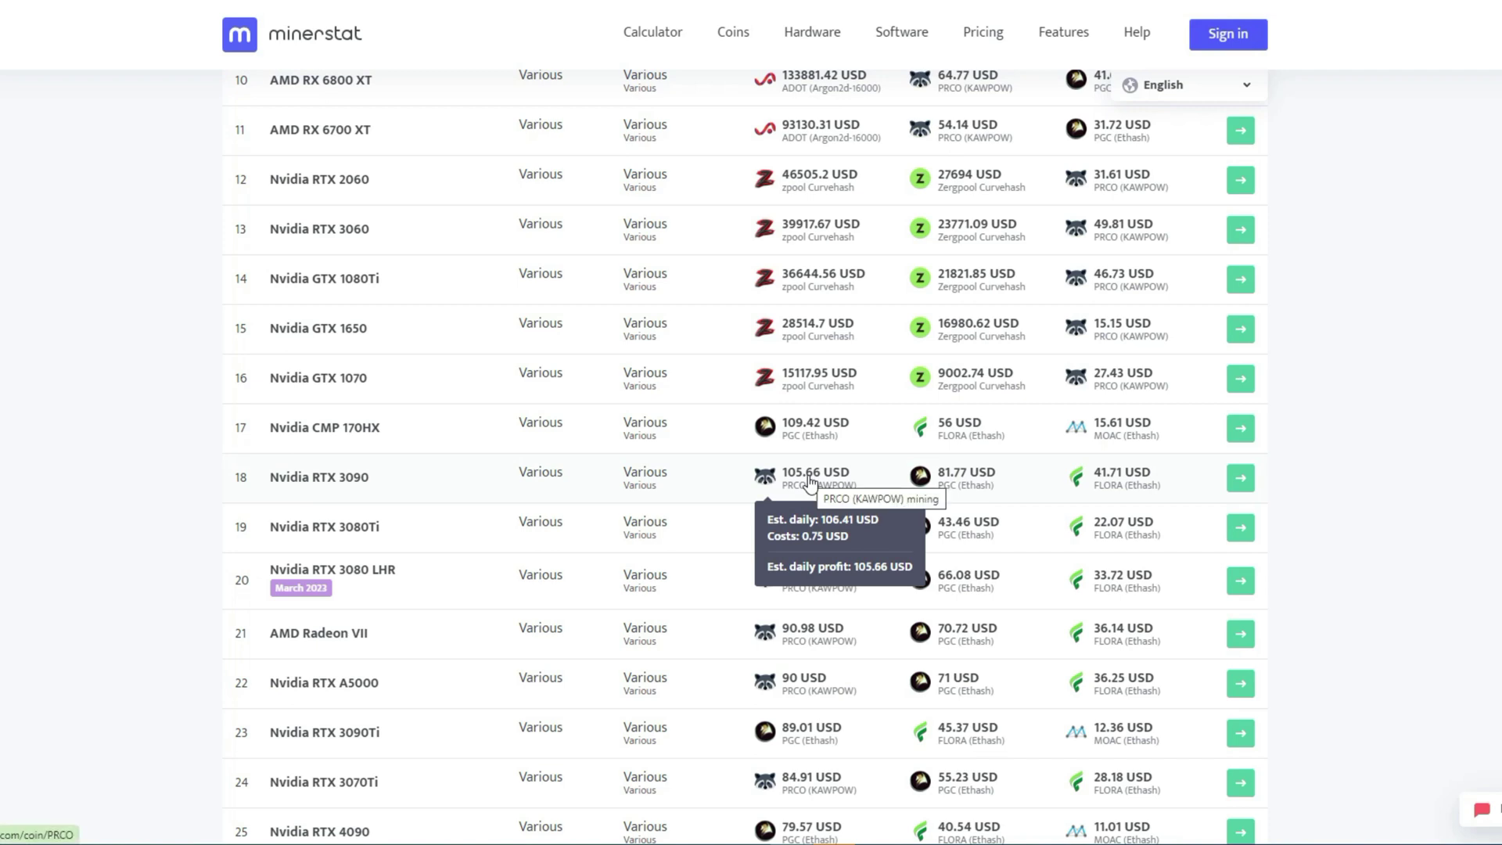
pyautogui.moveTo(950, 484)
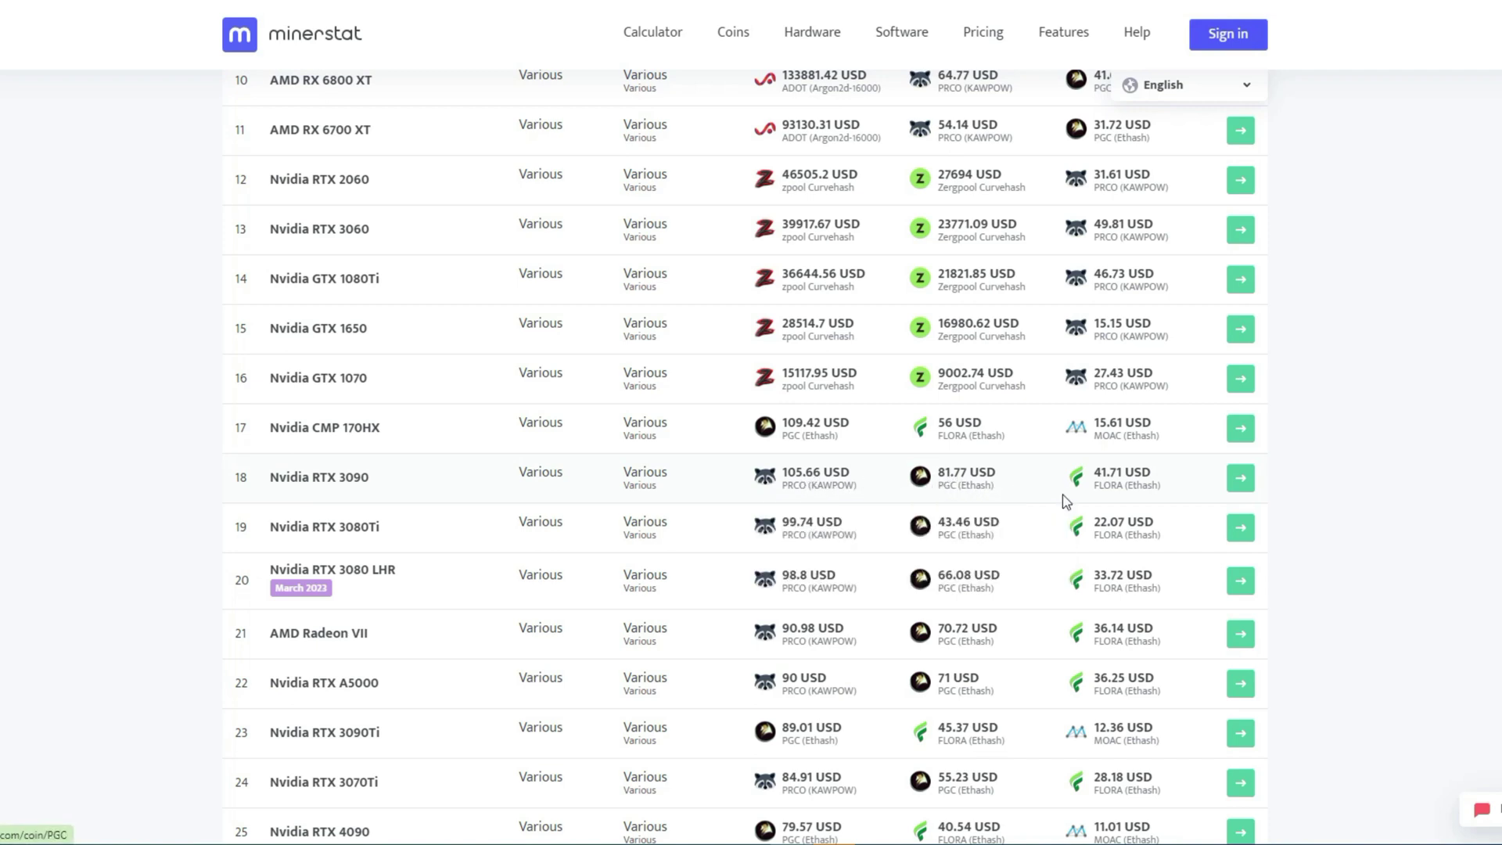
pyautogui.moveTo(941, 491)
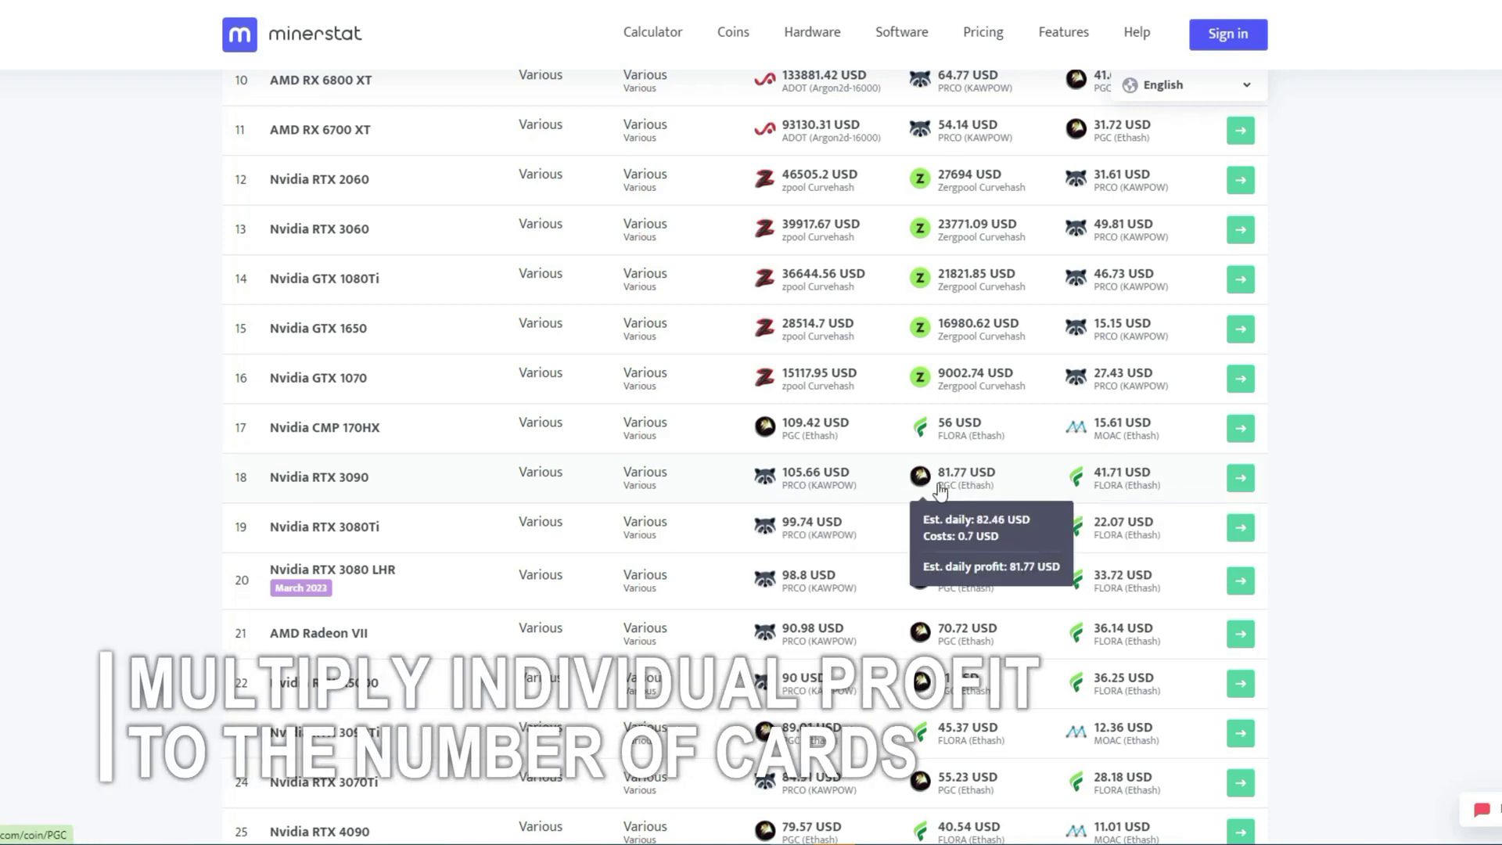
pyautogui.moveTo(790, 489)
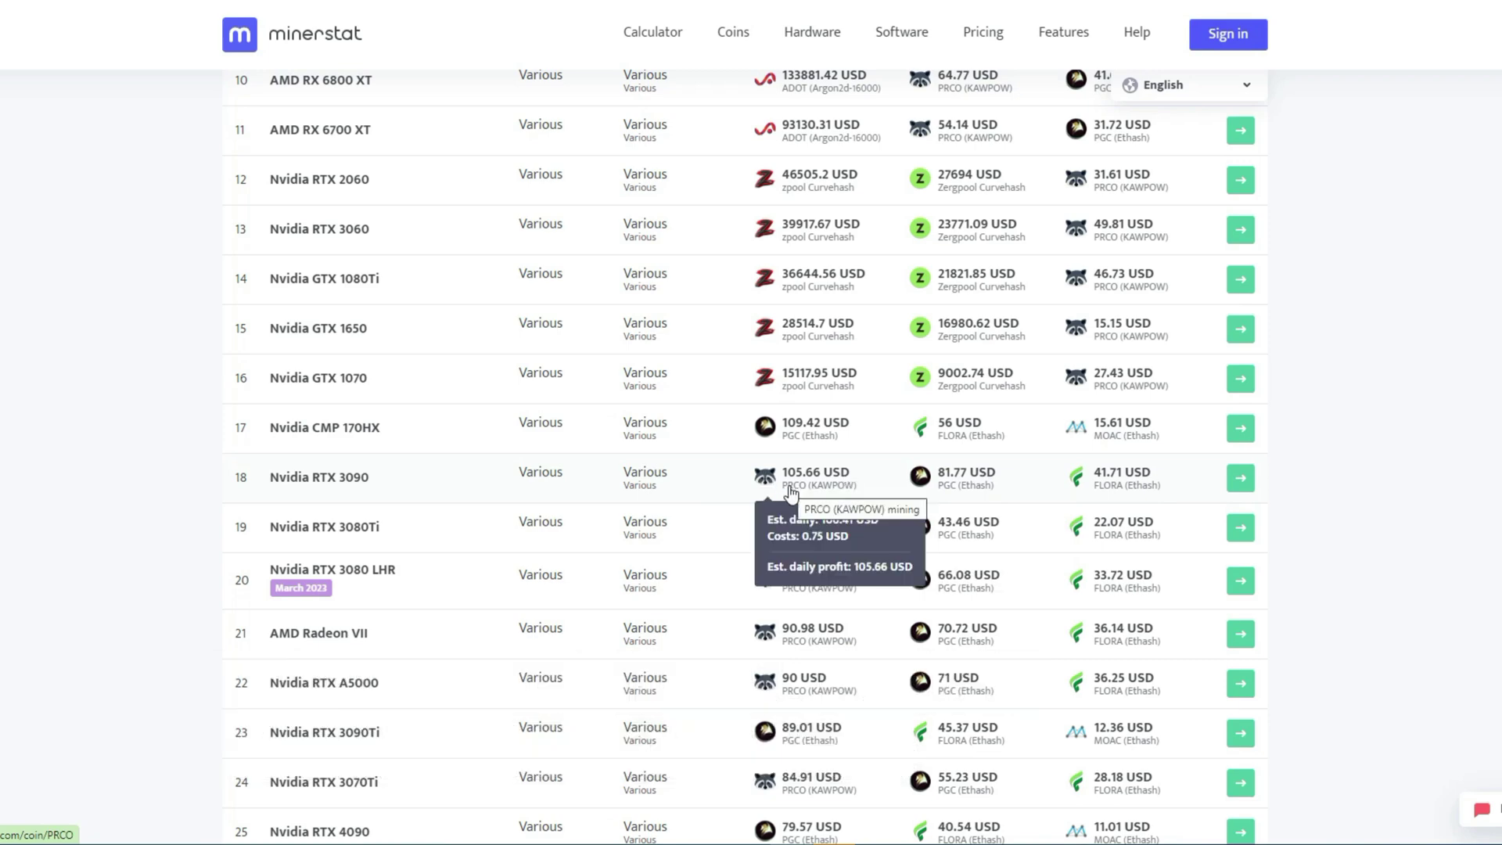
pyautogui.scroll(-1, 579, 470)
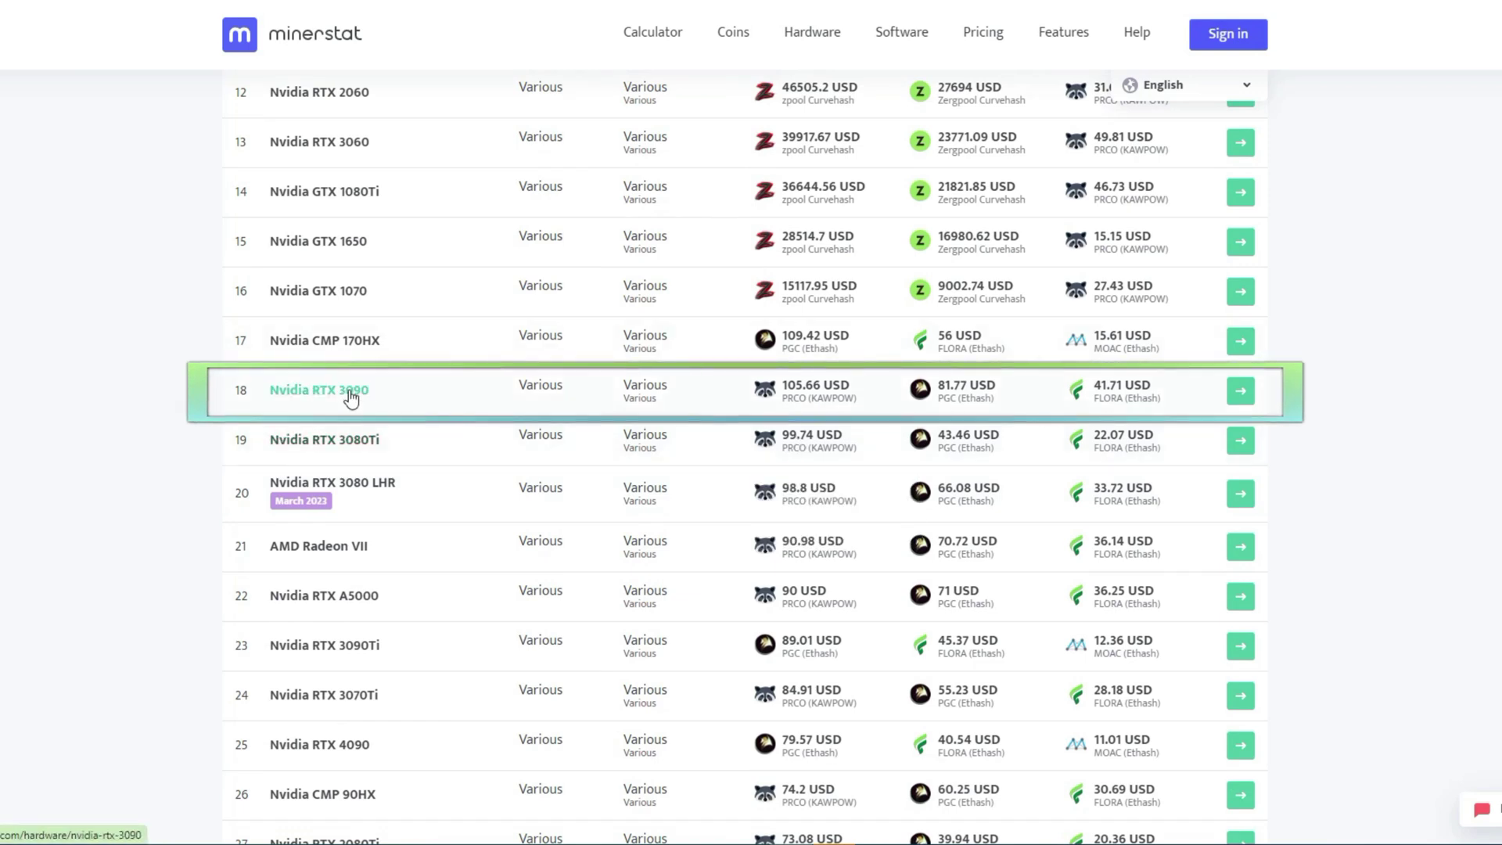
pyautogui.moveTo(833, 411)
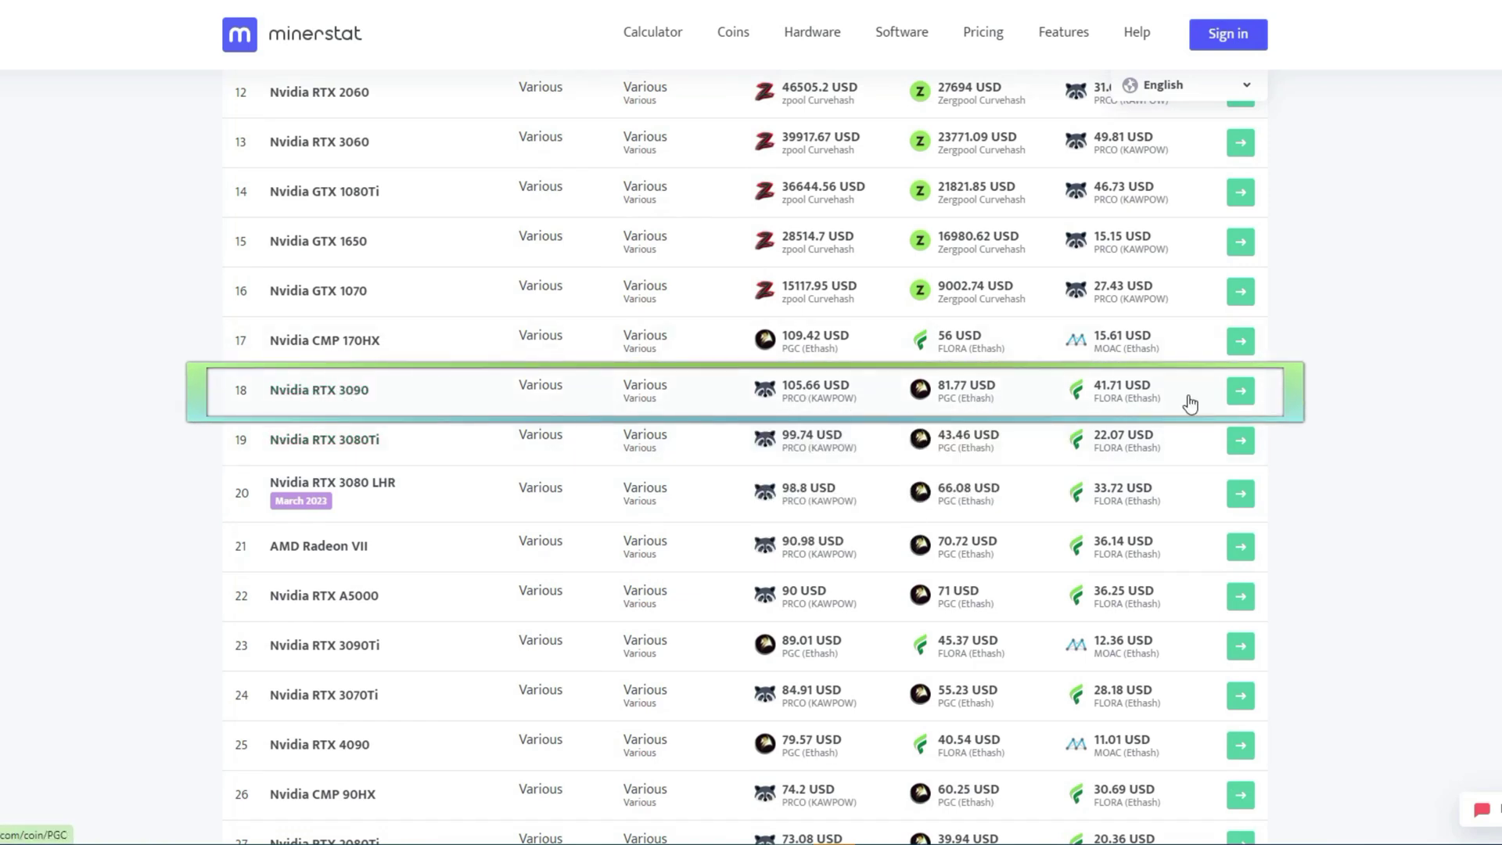
pyautogui.moveTo(1129, 406)
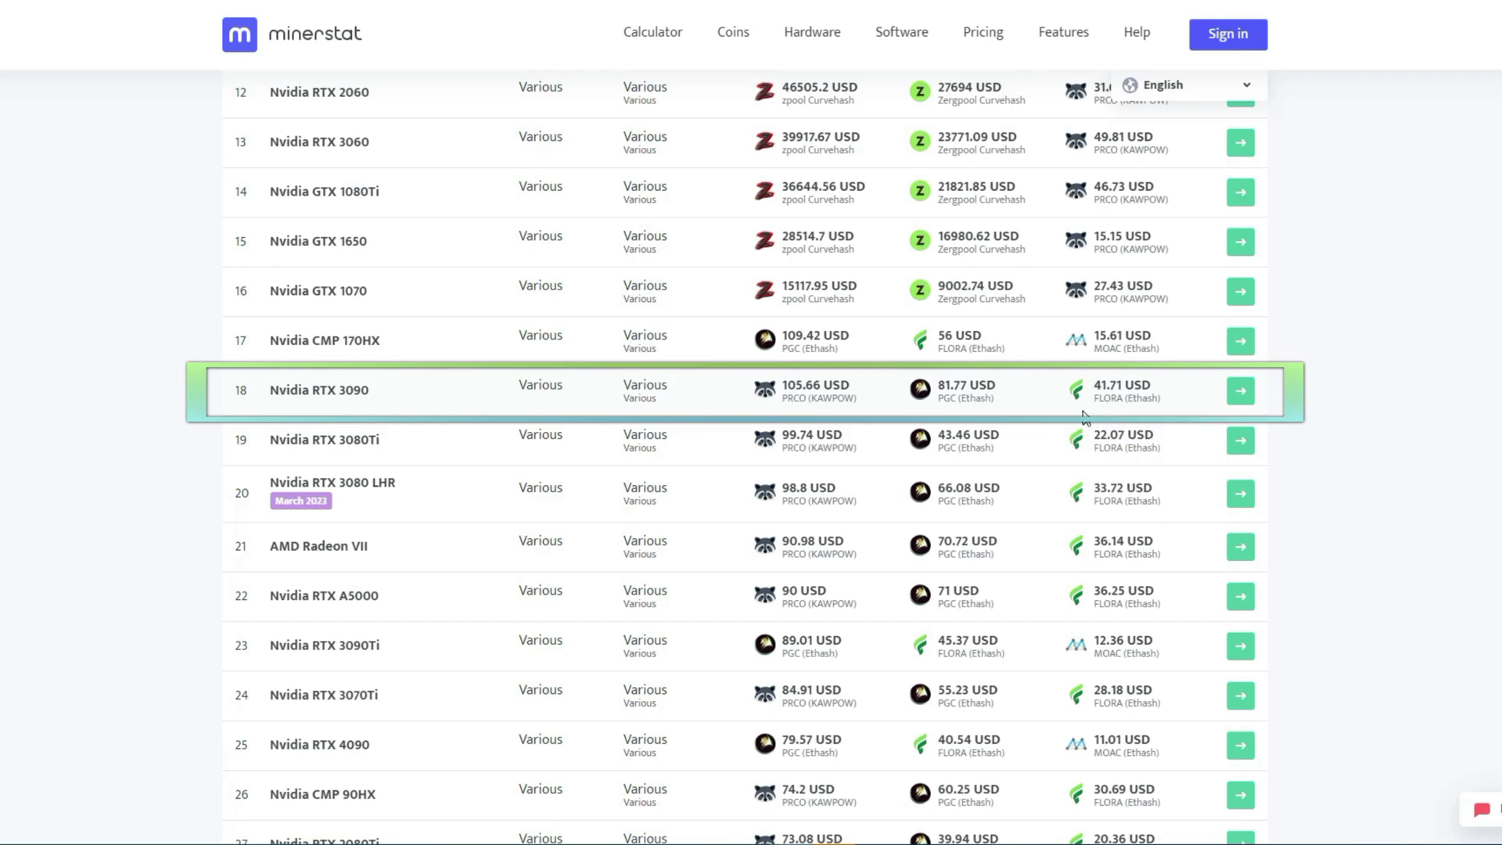
pyautogui.moveTo(998, 444)
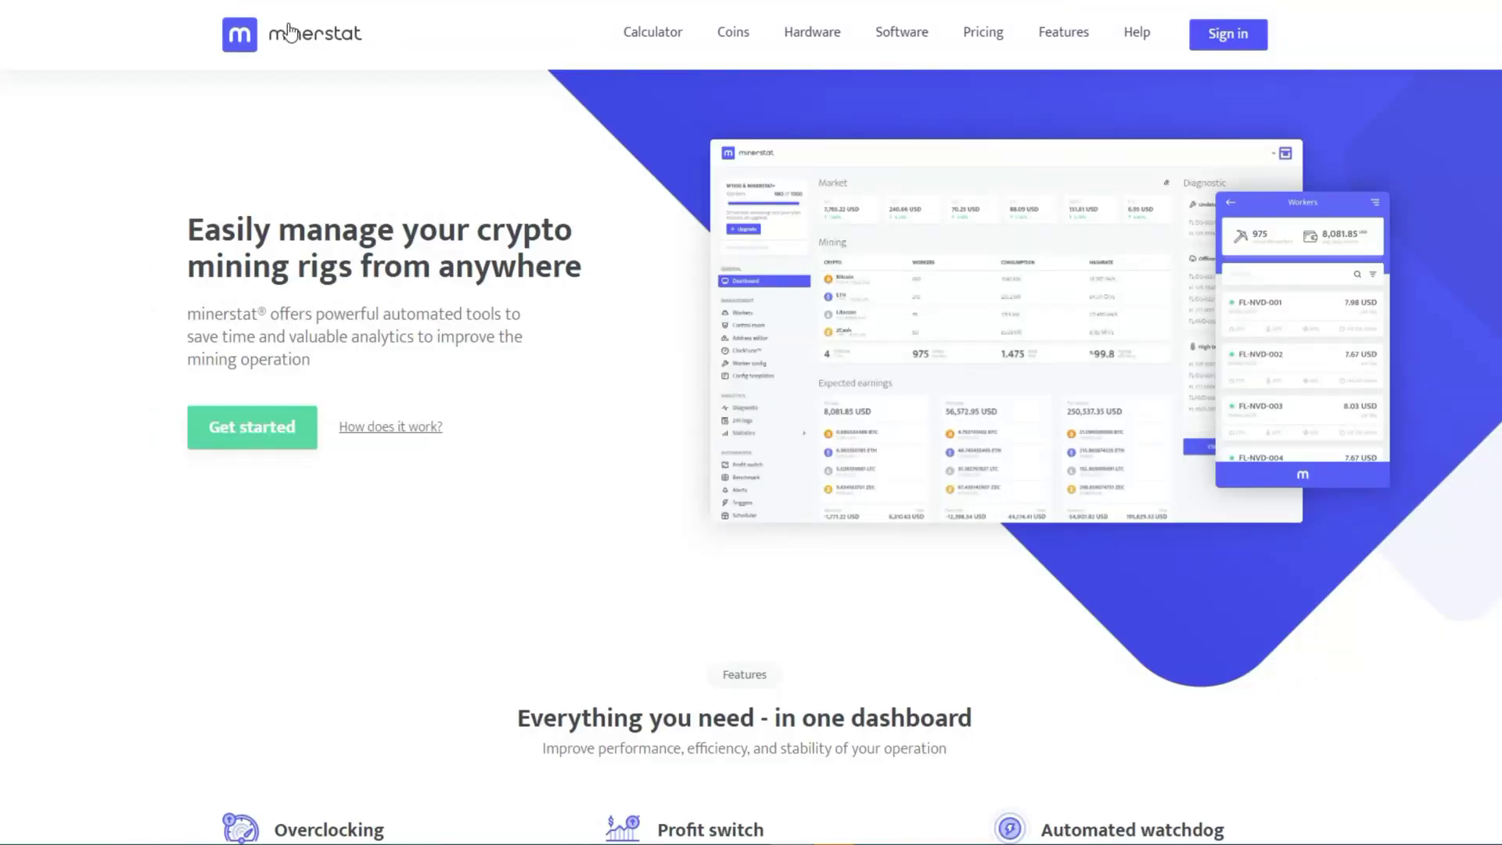
# Review the minerstat home page's features, business tools, and Linux, Windows and ASIC mining software options.
pyautogui.scroll(-3, 349, 133)
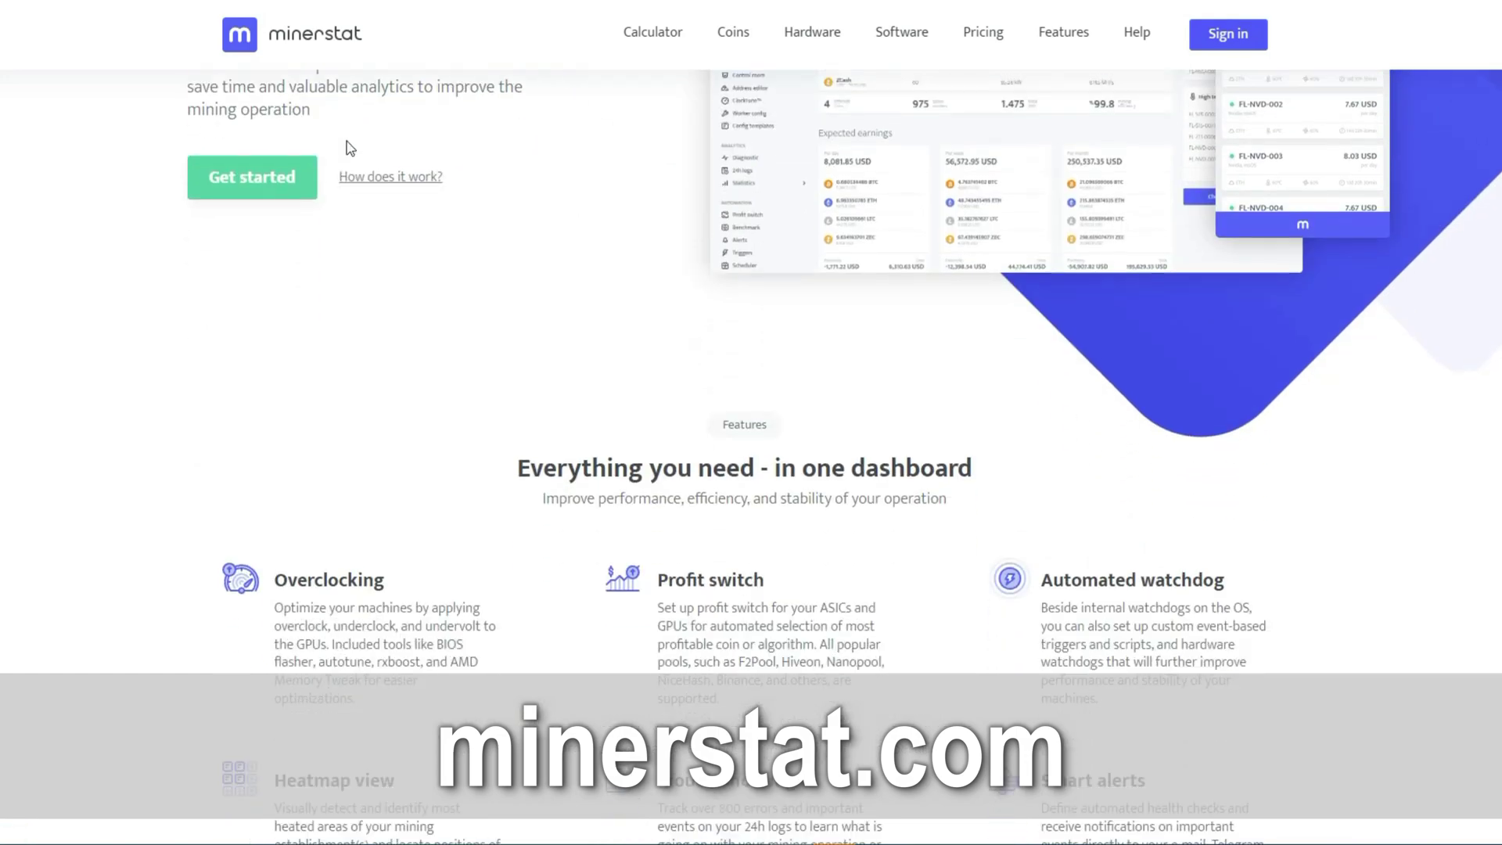
pyautogui.scroll(-10, 350, 148)
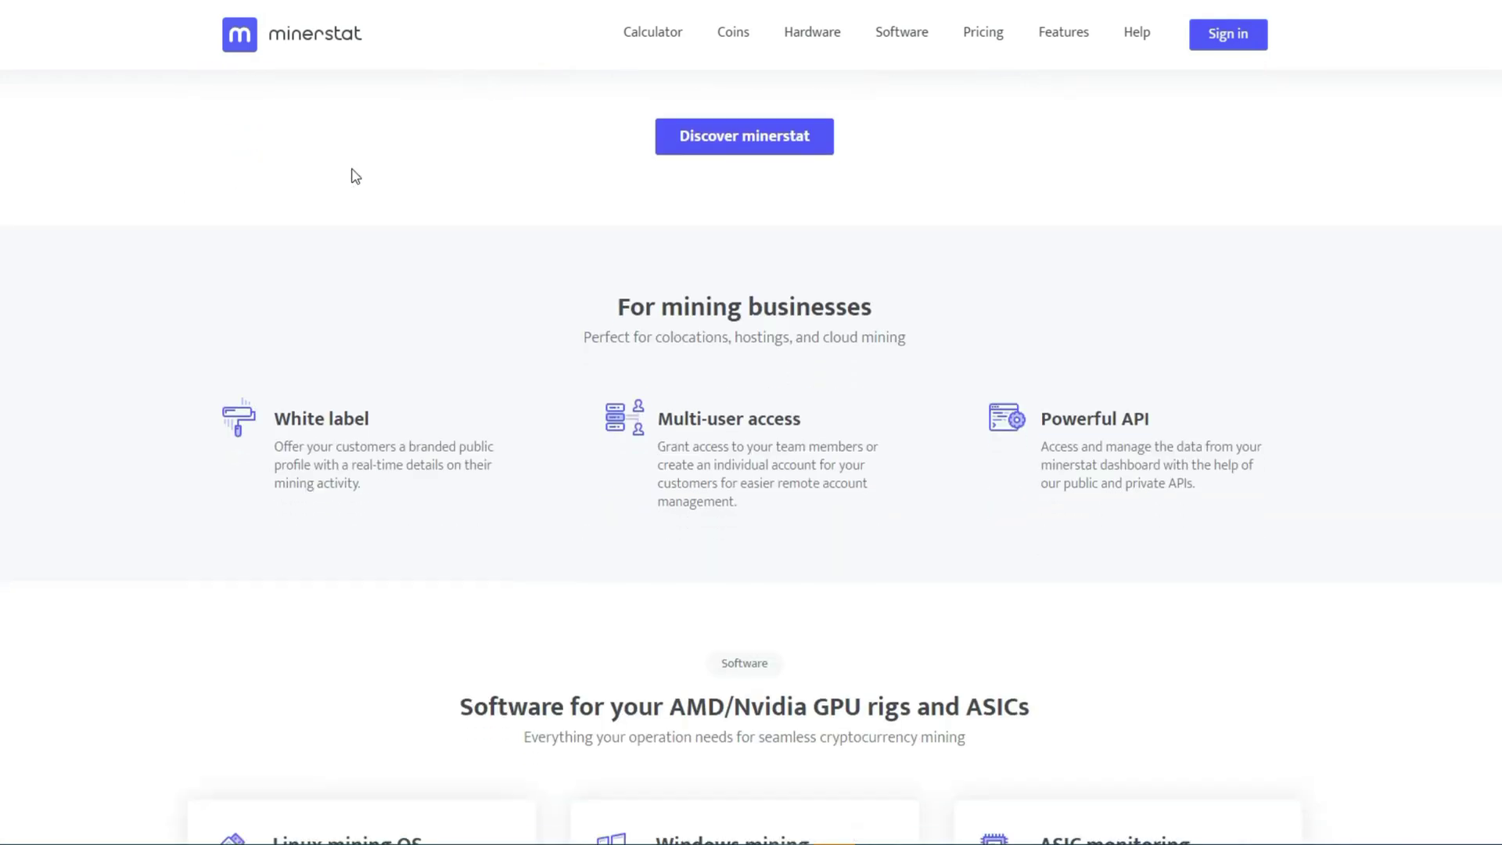
pyautogui.scroll(-6, 355, 176)
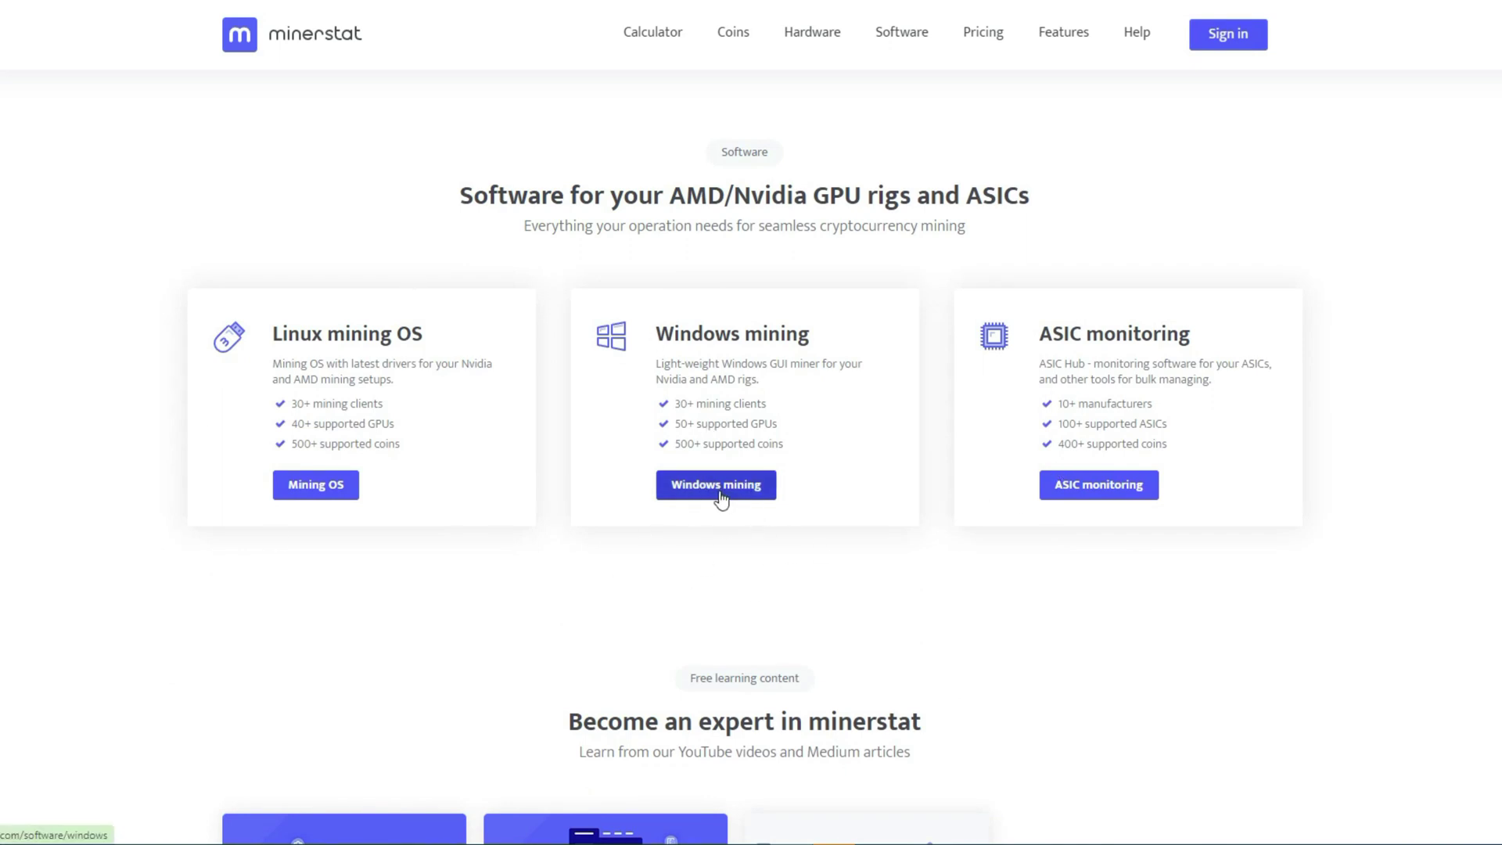
pyautogui.scroll(-1, 739, 474)
pyautogui.scroll(-1, 739, 474)
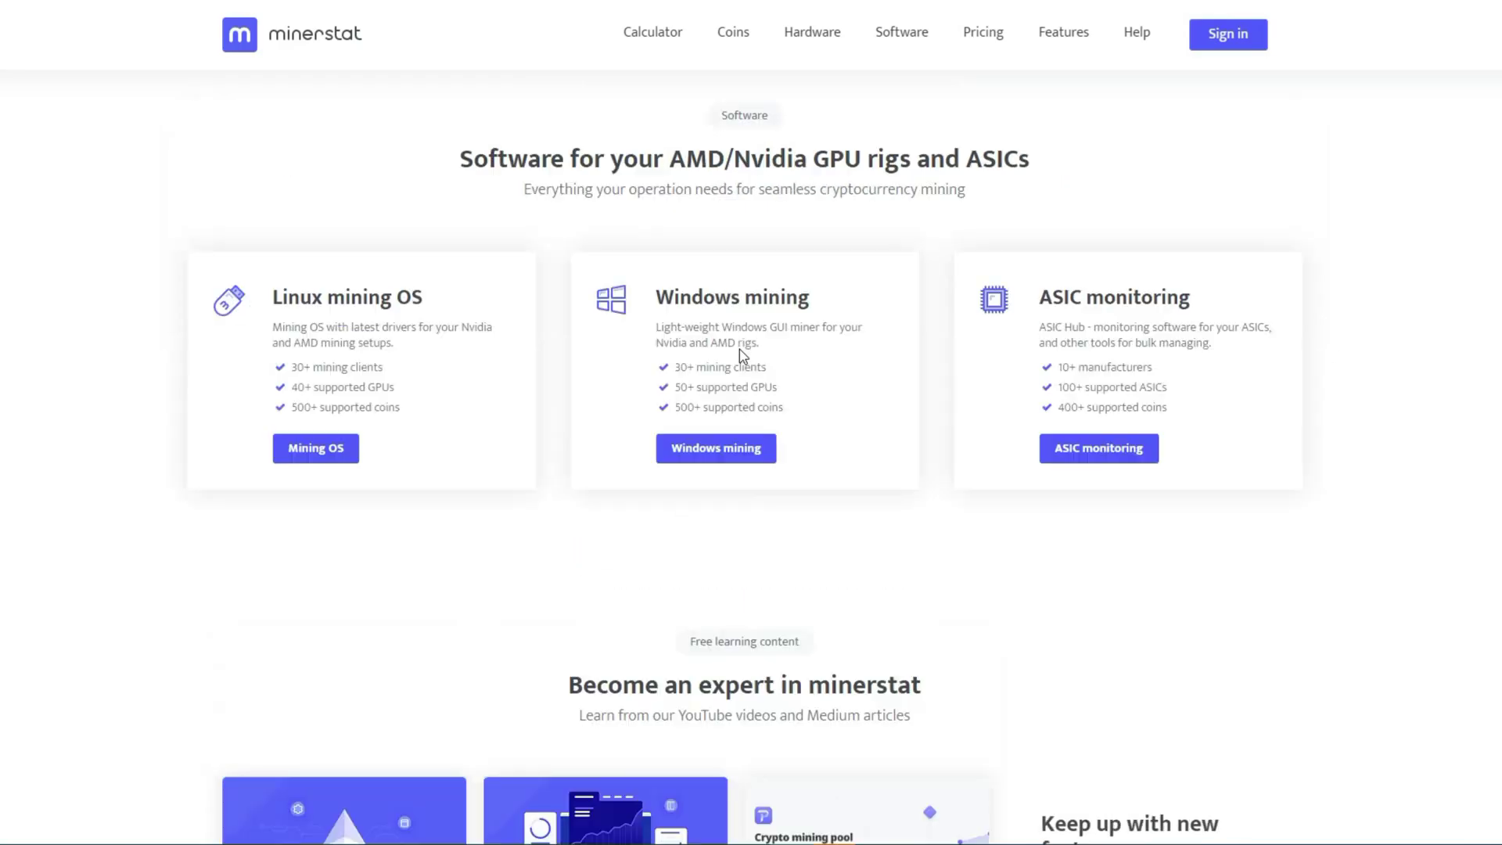
pyautogui.scroll(-3, 741, 352)
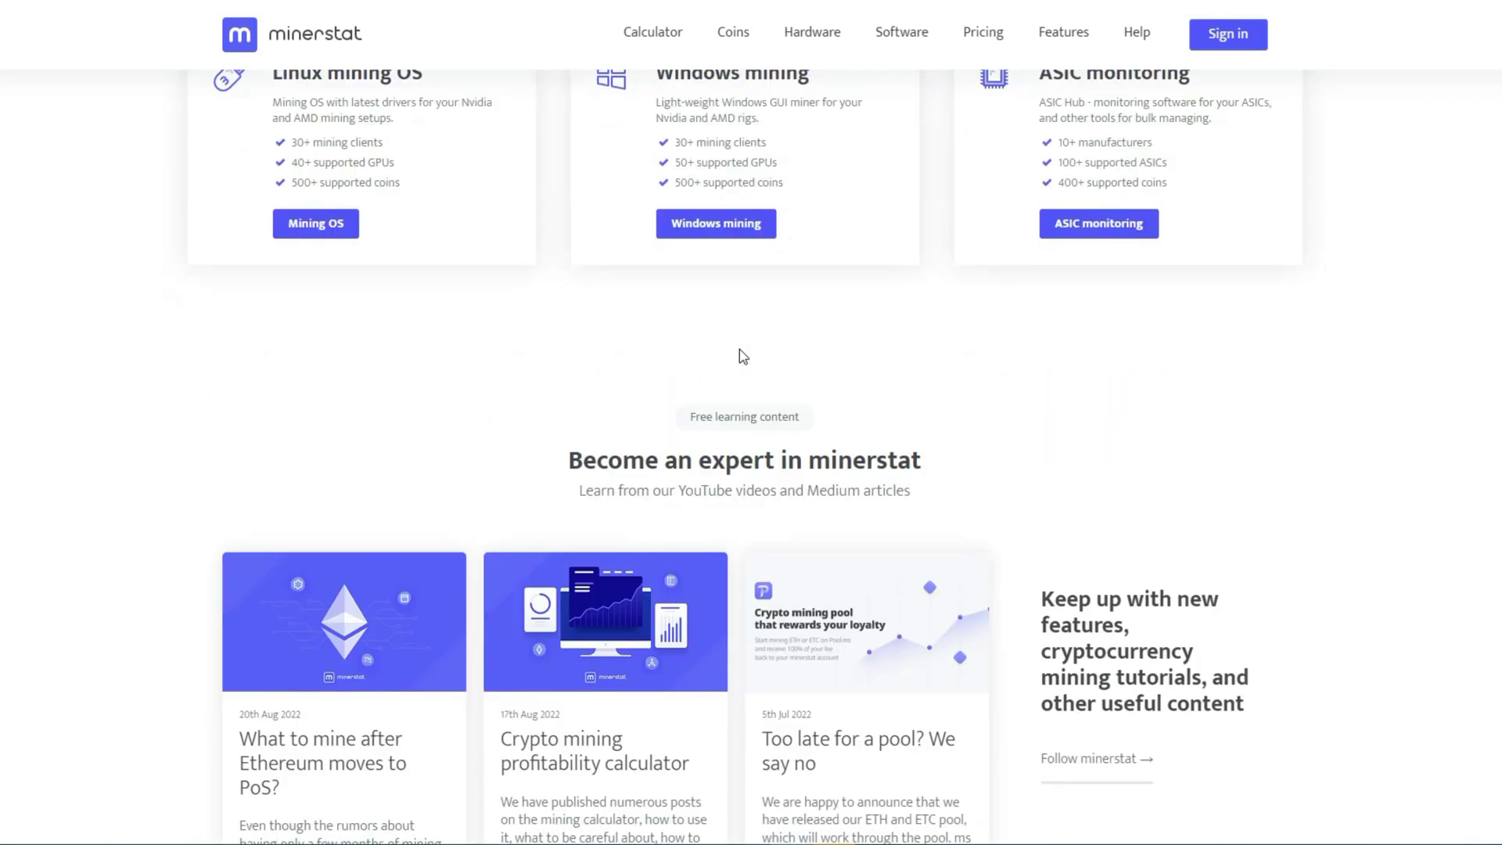
# Get started with minerstat and add a worker named WORKER001.
pyautogui.scroll(20, 739, 349)
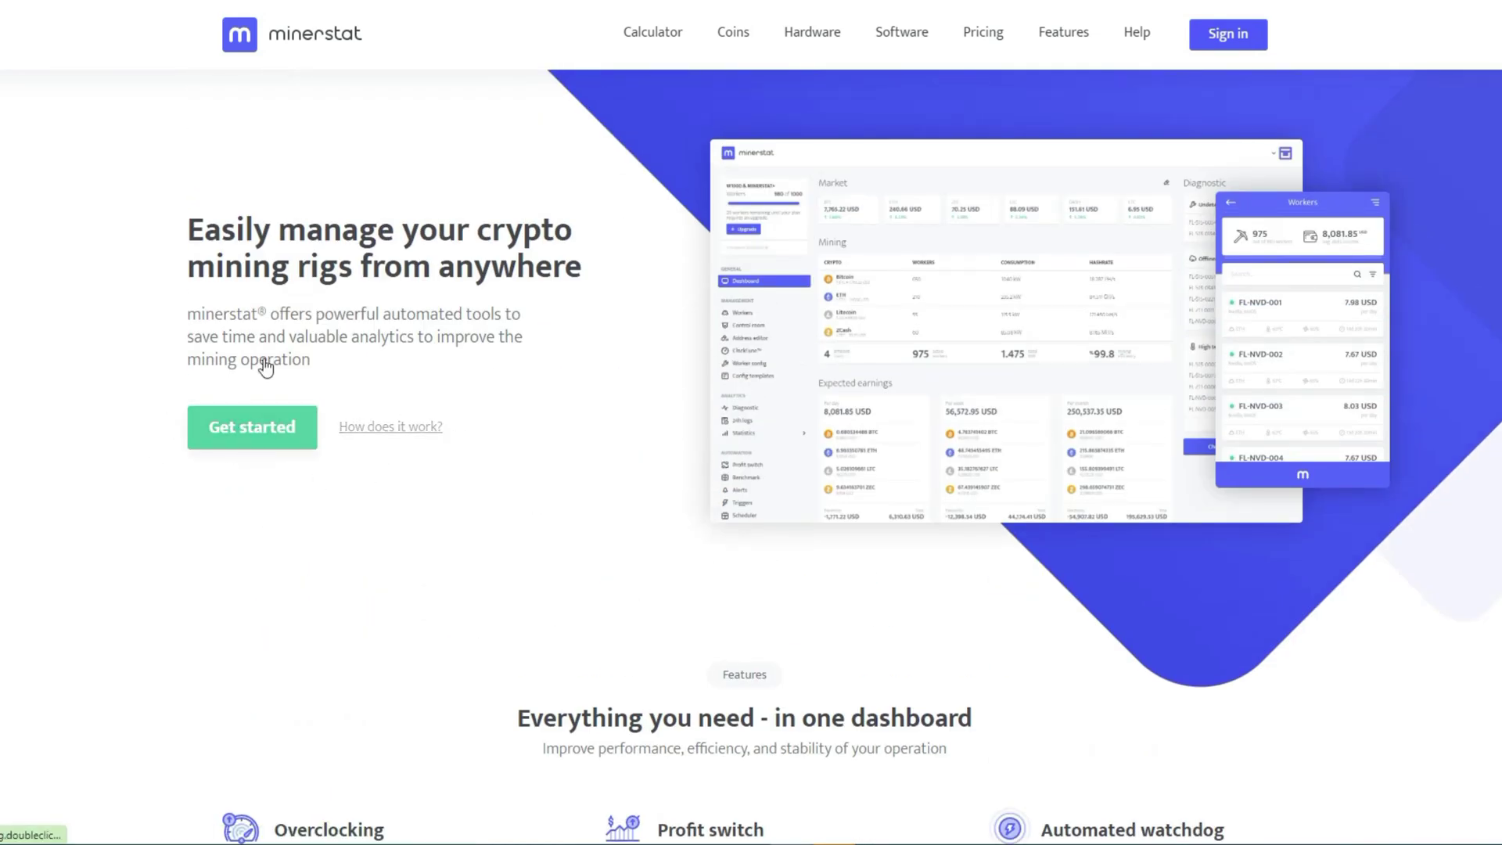
pyautogui.click(305, 428)
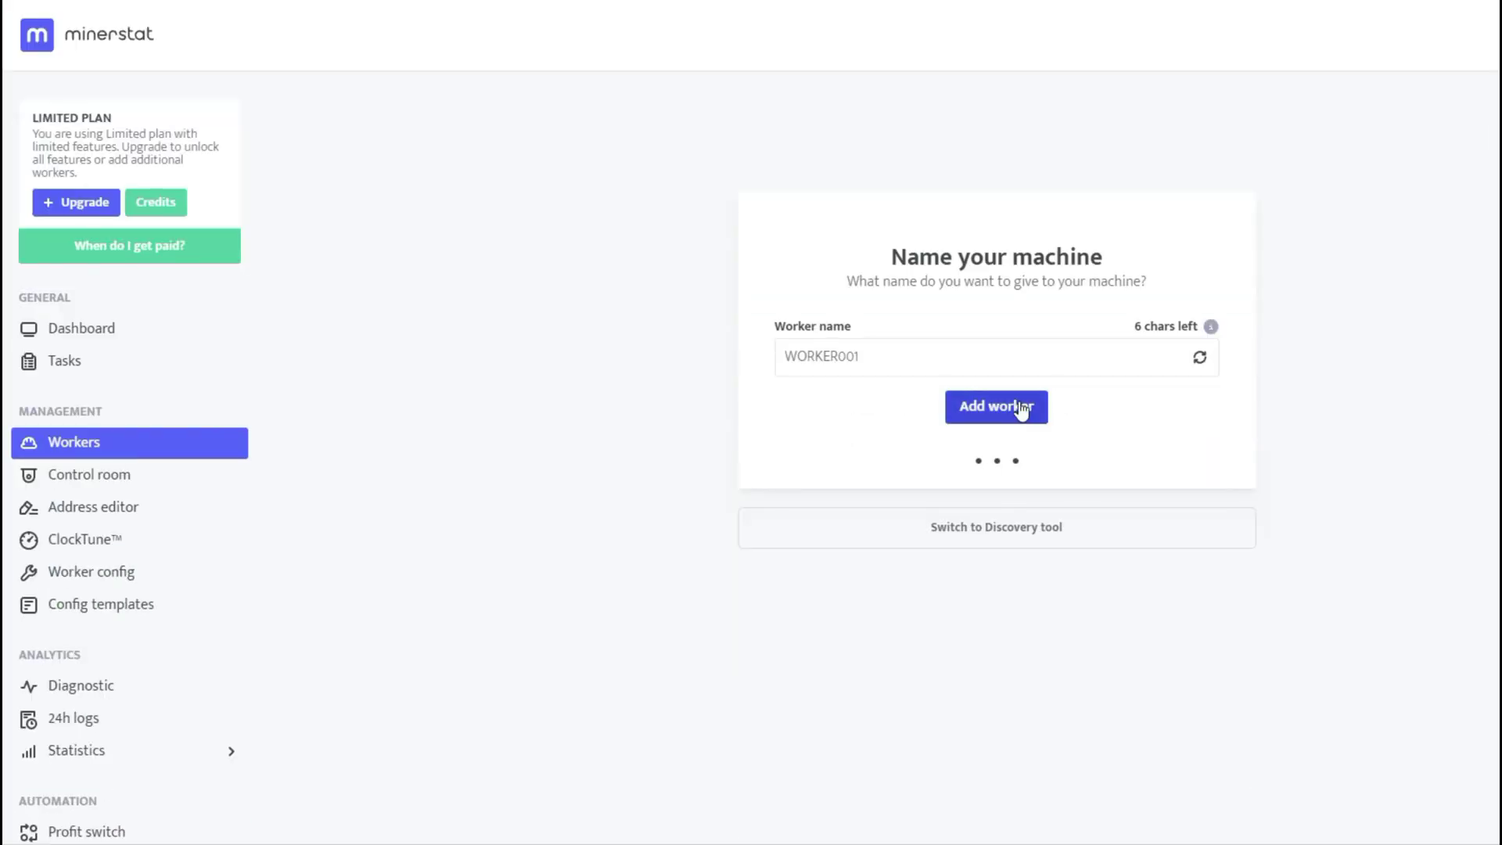
pyautogui.click(884, 349)
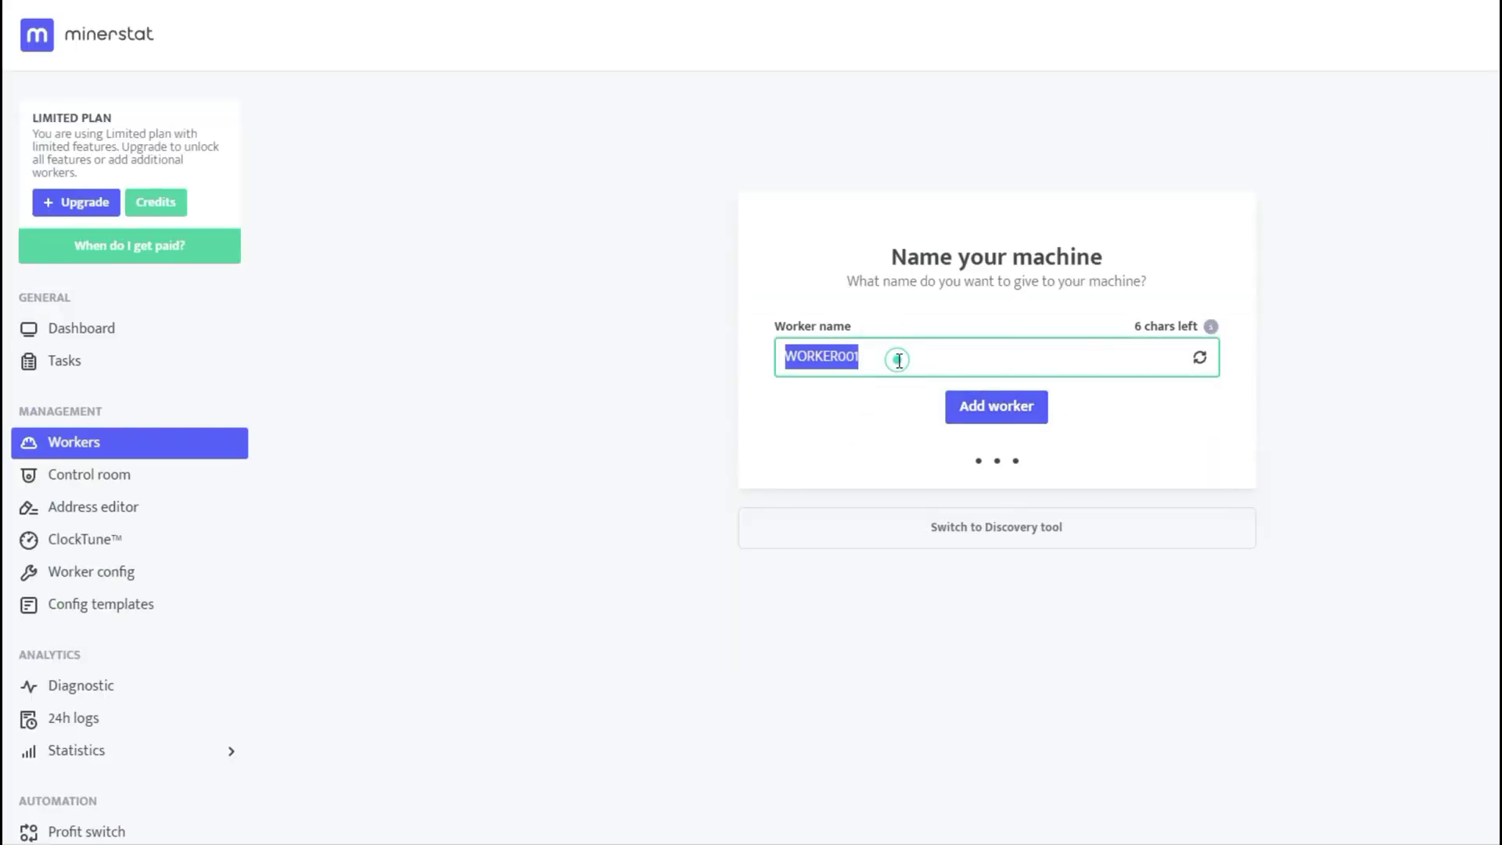
pyautogui.click(962, 352)
pyautogui.click(986, 406)
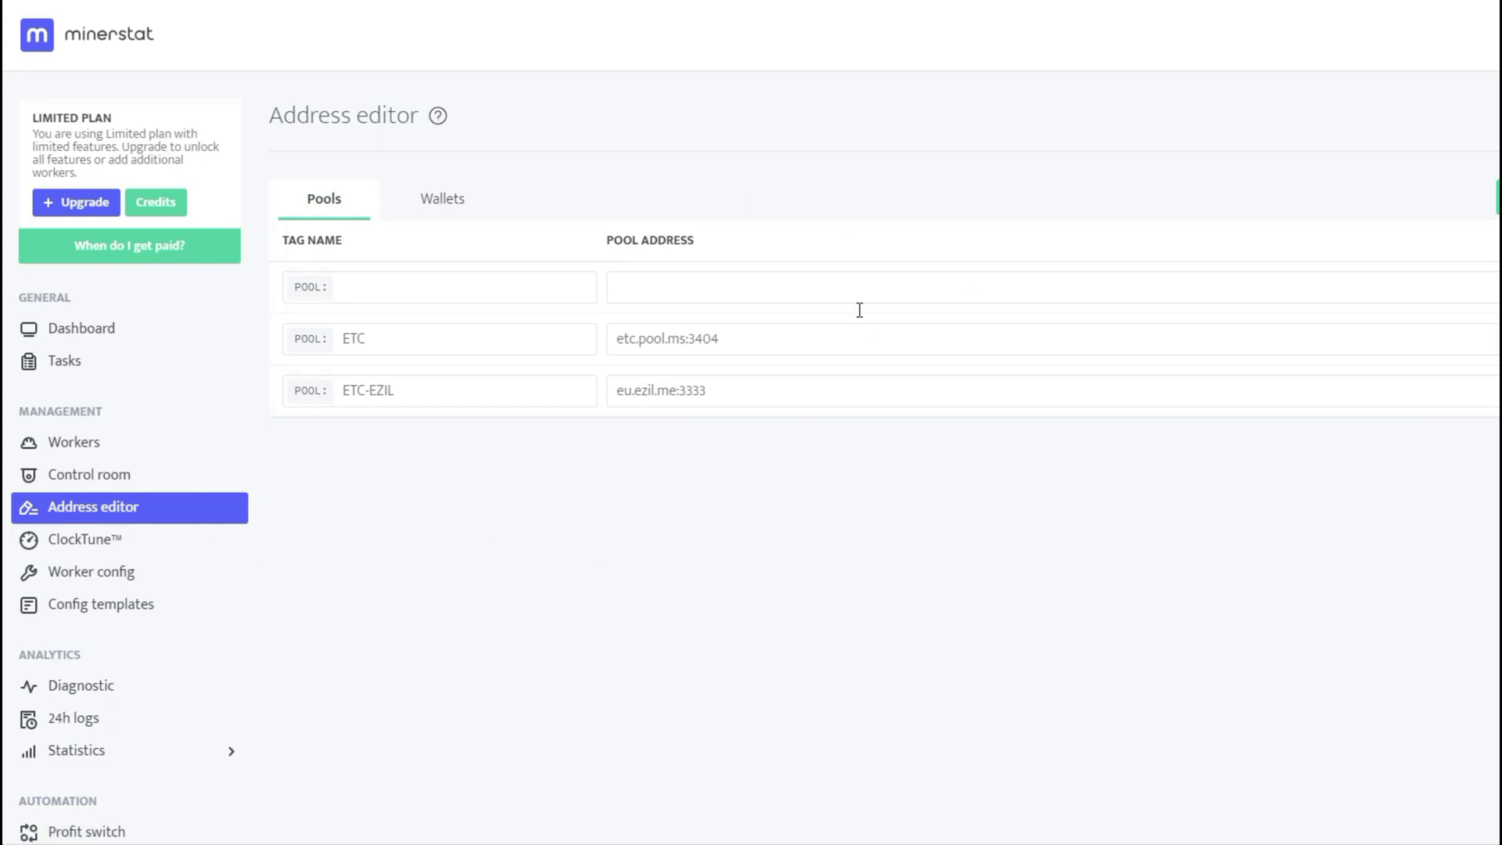
# Delete the BTC wallet tag from the wallets in the address editor and confirm its removal.
pyautogui.click(507, 171)
pyautogui.click(439, 199)
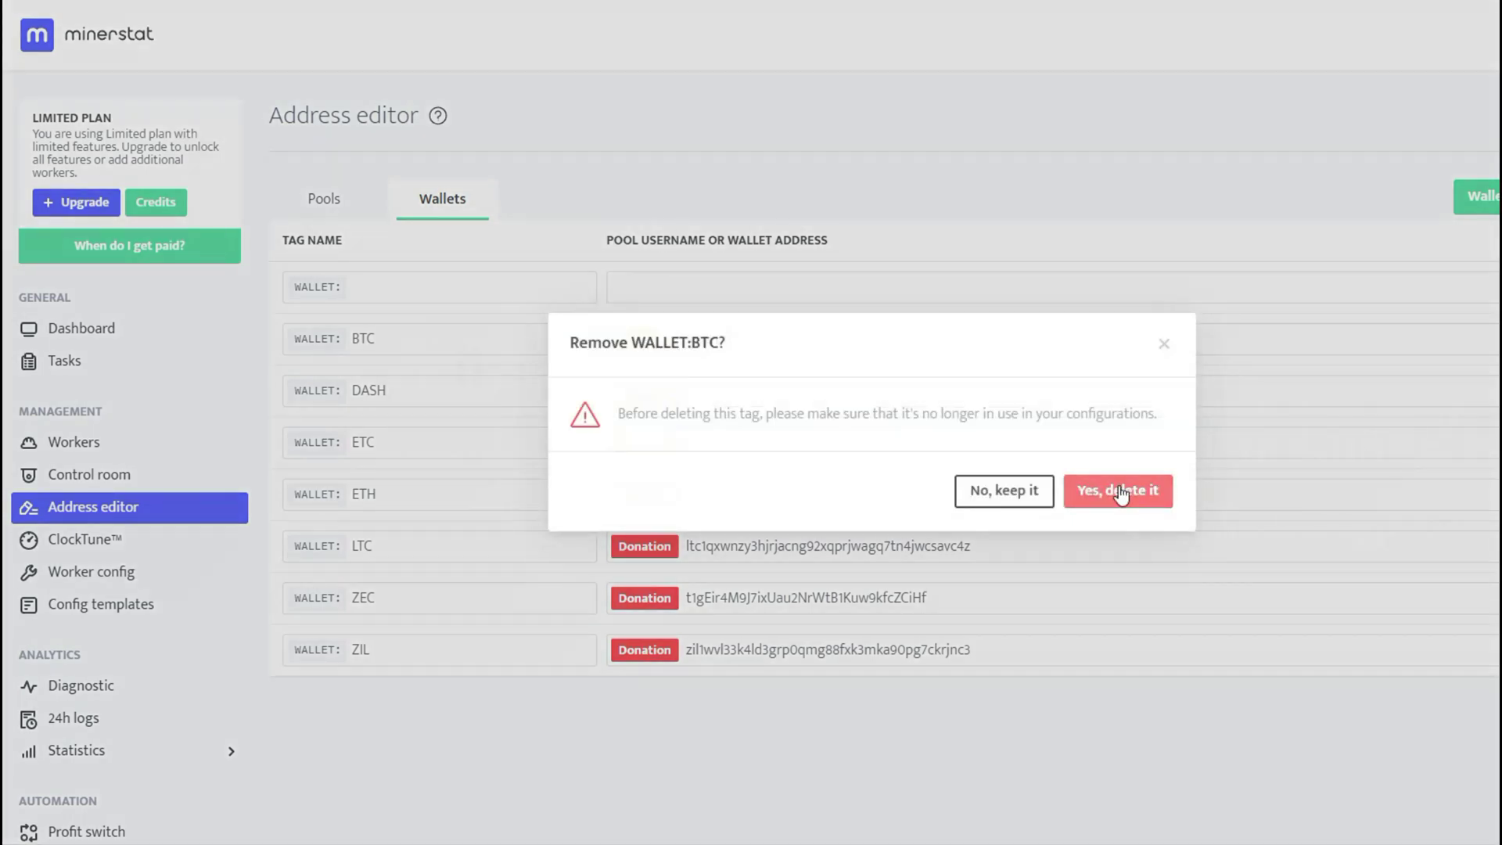
pyautogui.click(1116, 491)
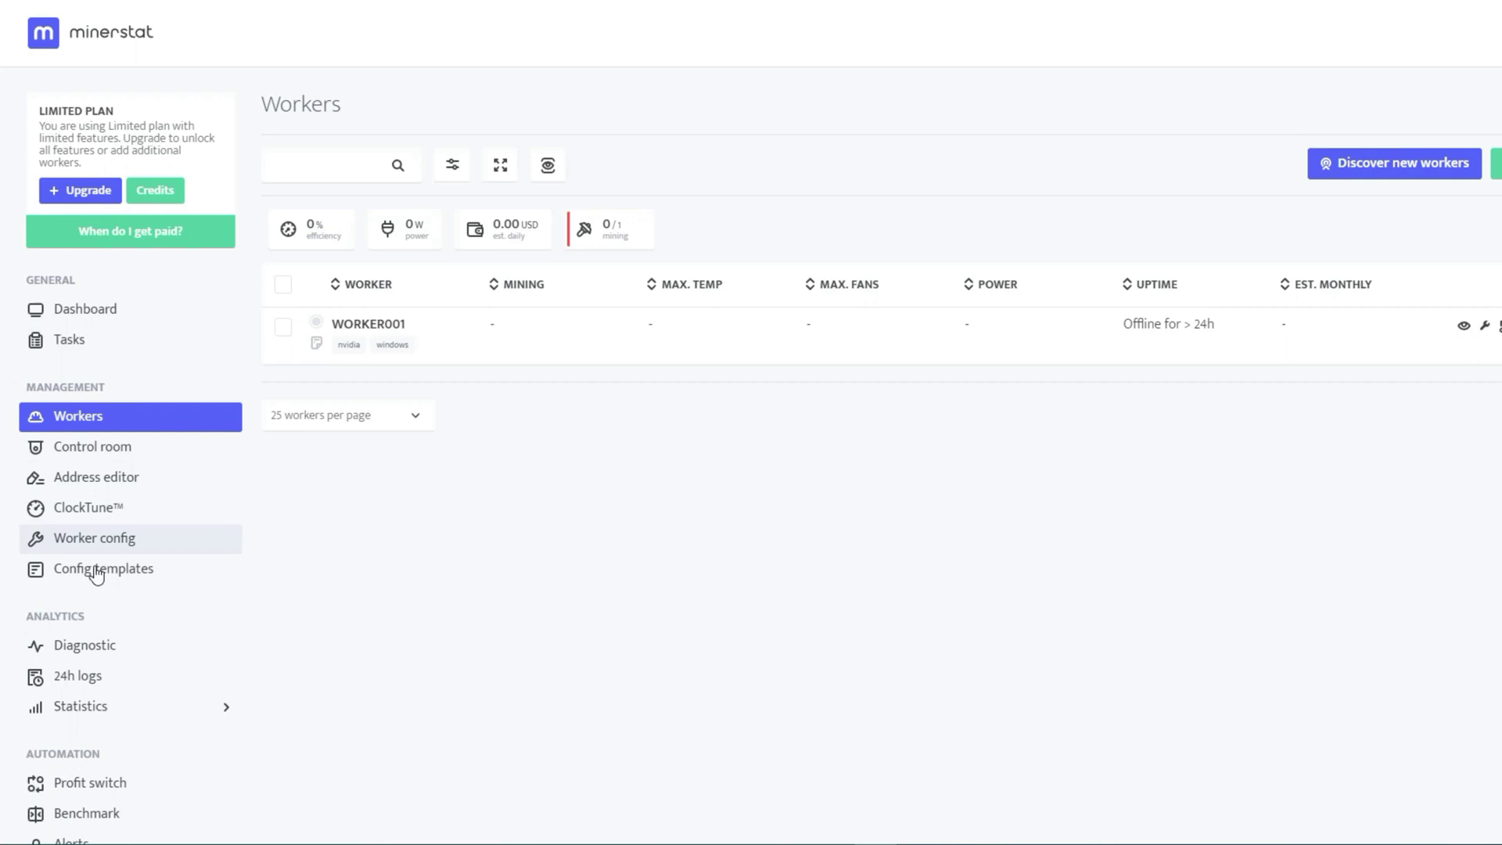
# Open the worker configuration for WORKER001 and review its general options and the PHOENIX-ETH client's coin, pool and wallet settings.
pyautogui.click(93, 540)
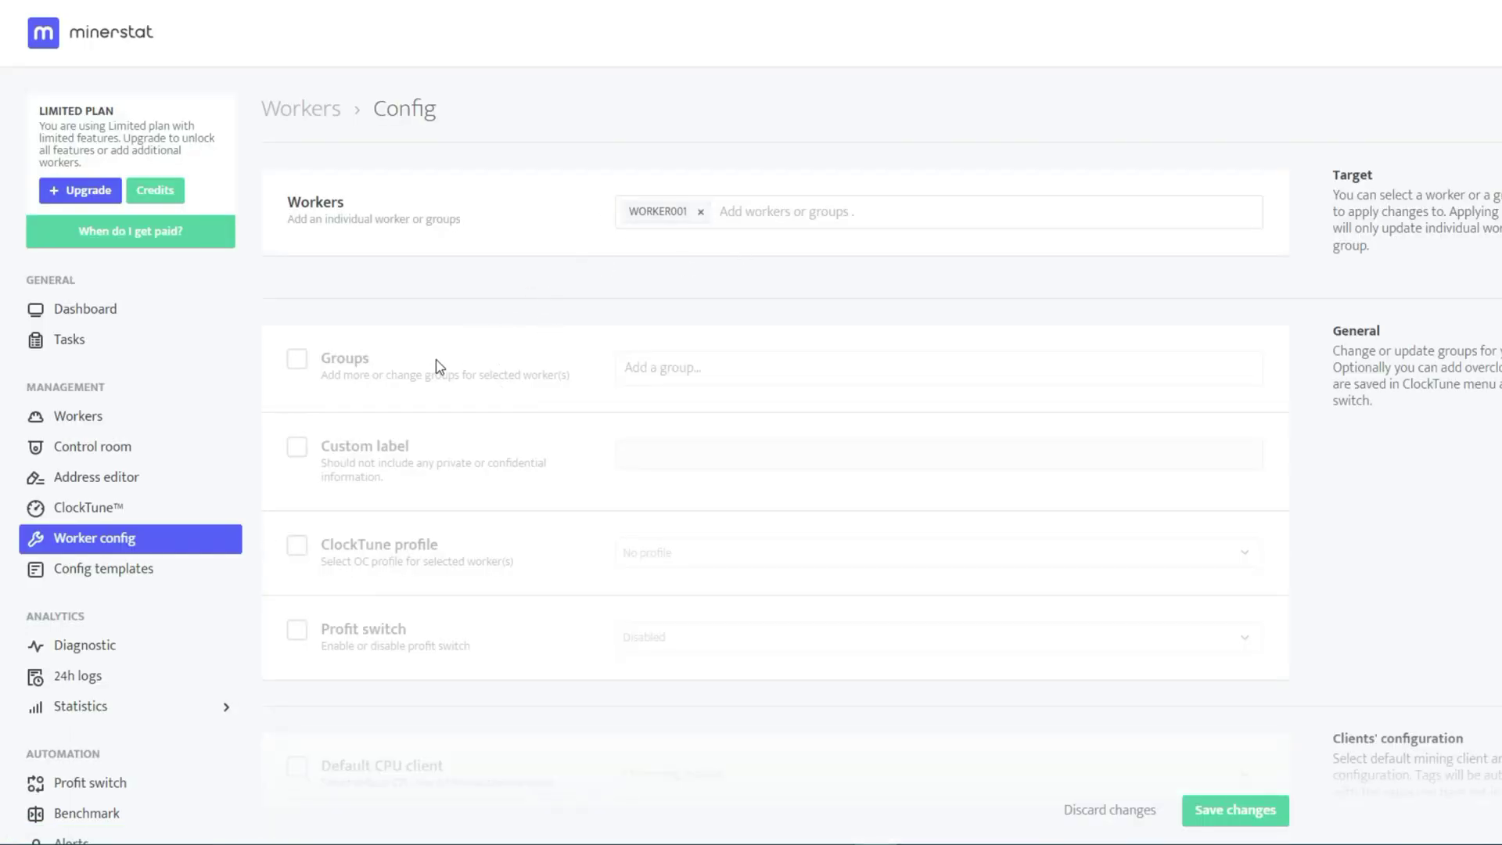
pyautogui.scroll(-2, 510, 403)
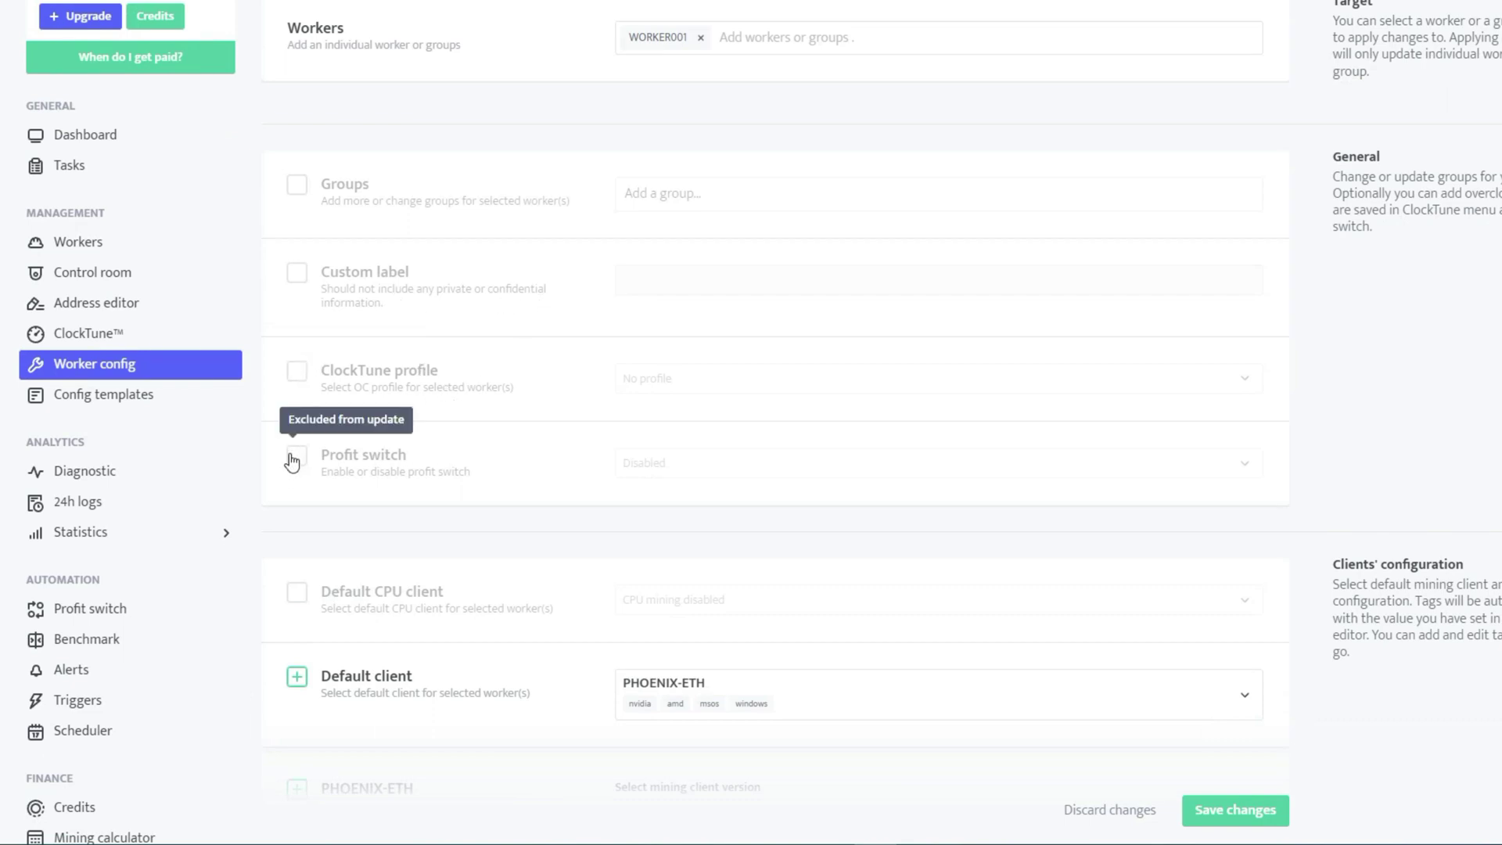
pyautogui.scroll(-3, 352, 446)
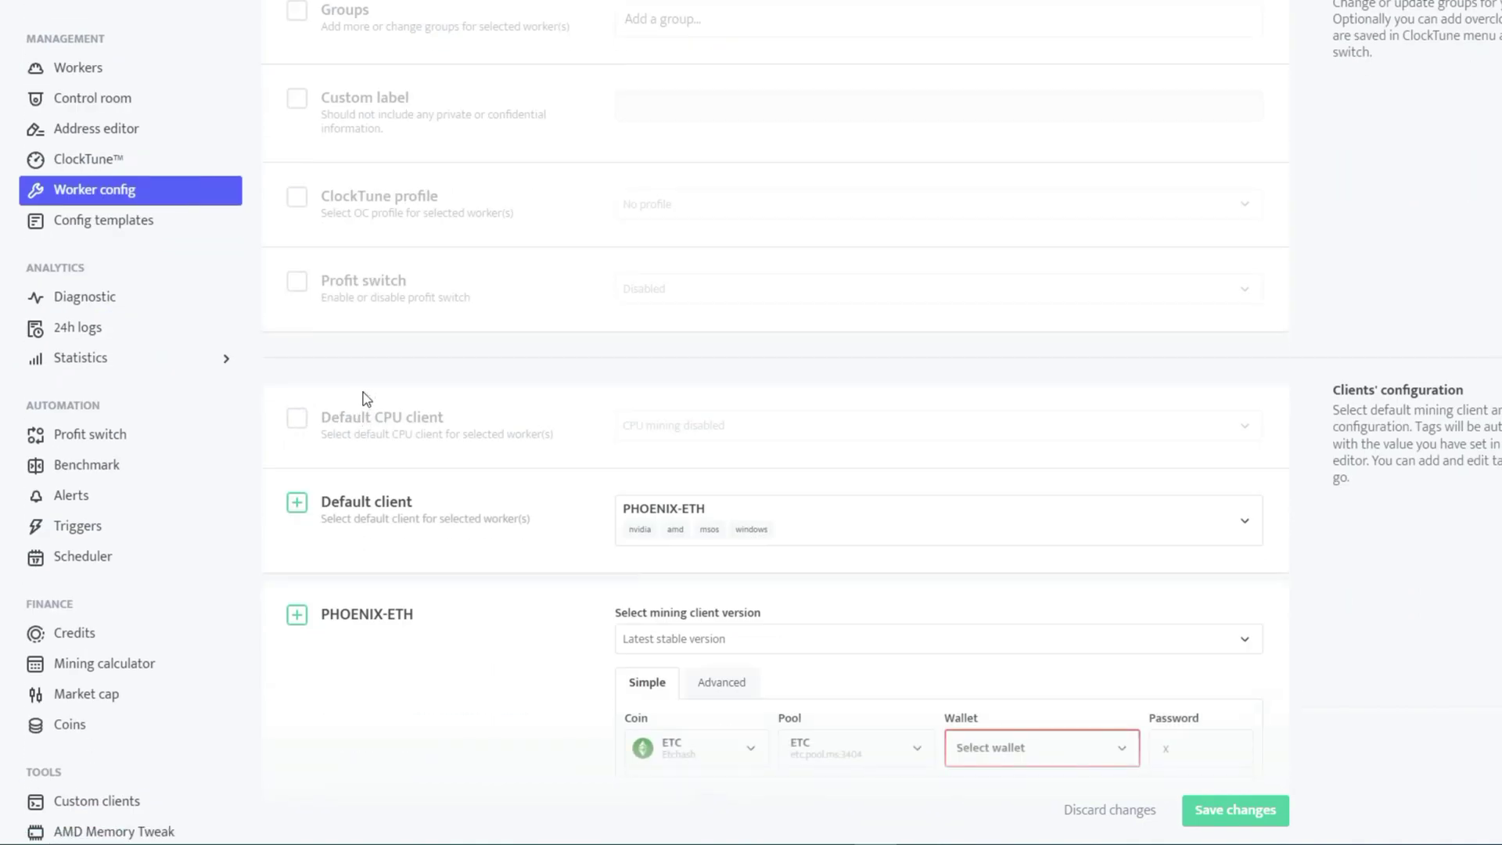
pyautogui.scroll(-3, 428, 427)
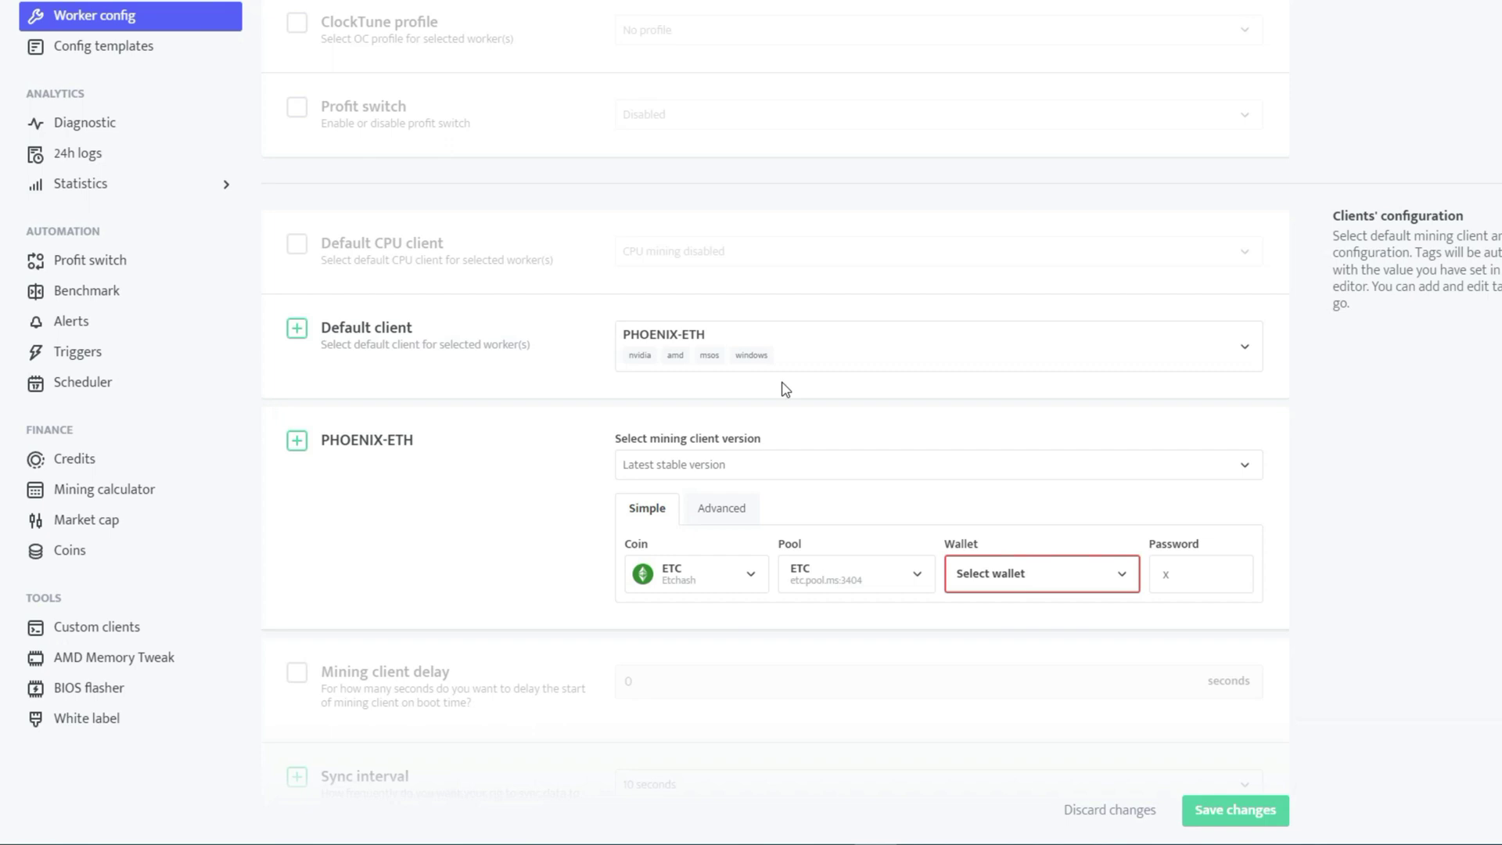
pyautogui.scroll(-2, 786, 388)
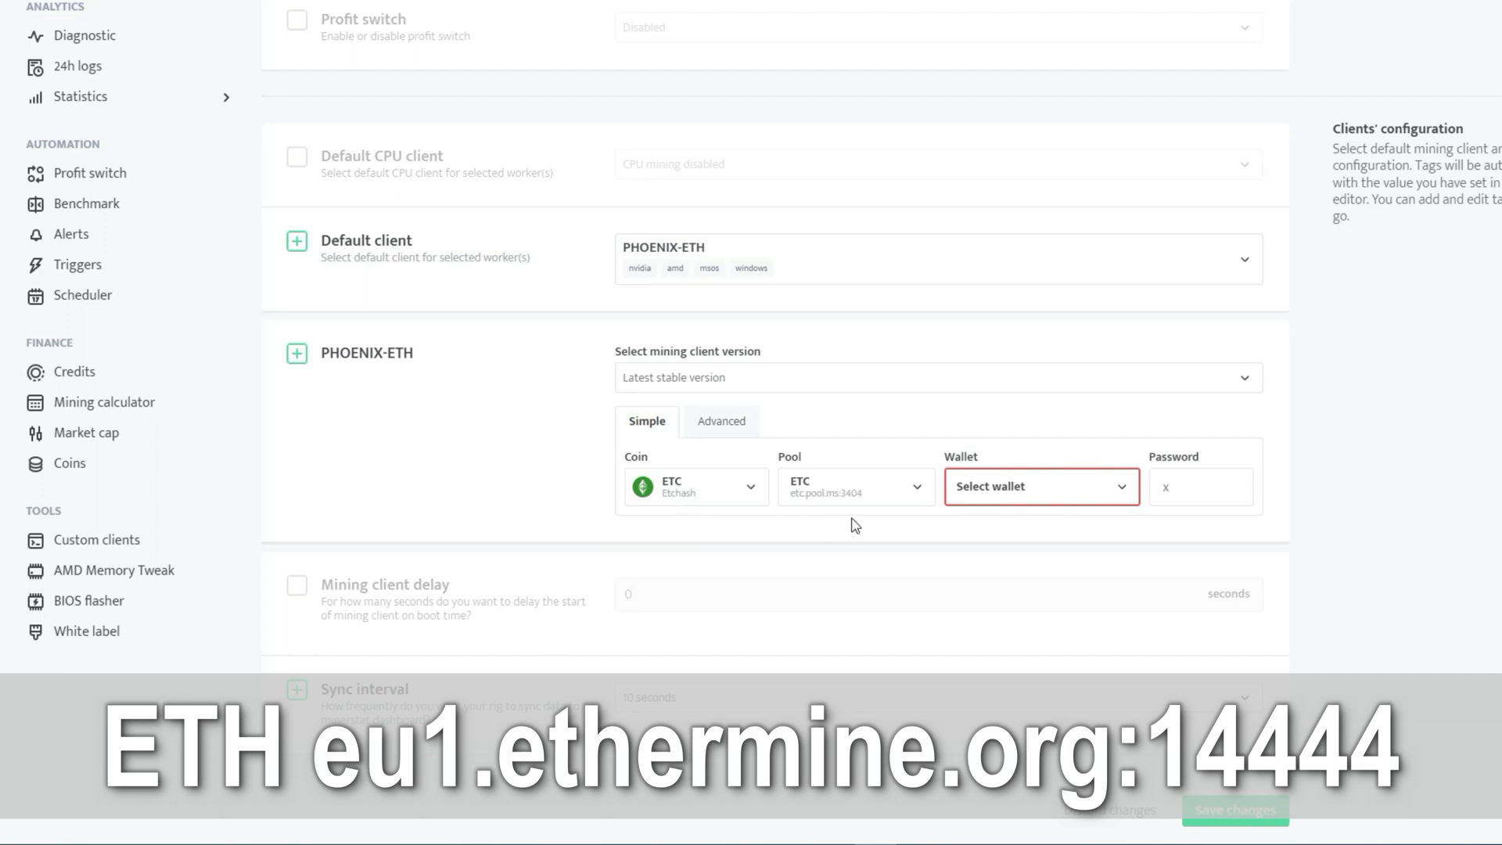
pyautogui.click(1105, 505)
pyautogui.click(1107, 494)
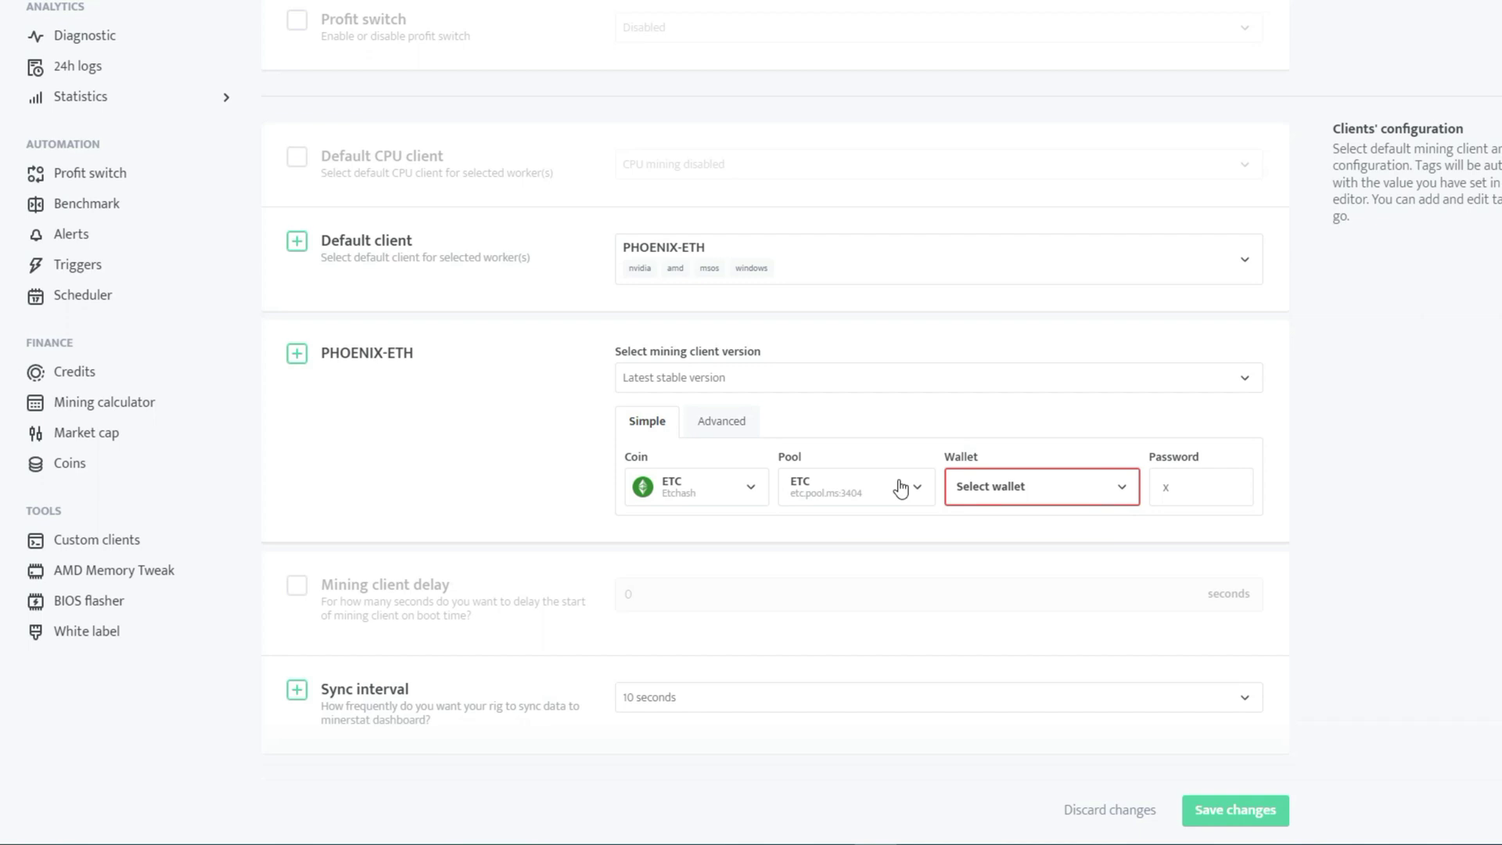
# Include the electricity costs setting in the configuration update for WORKER001.
pyautogui.scroll(-3, 1093, 508)
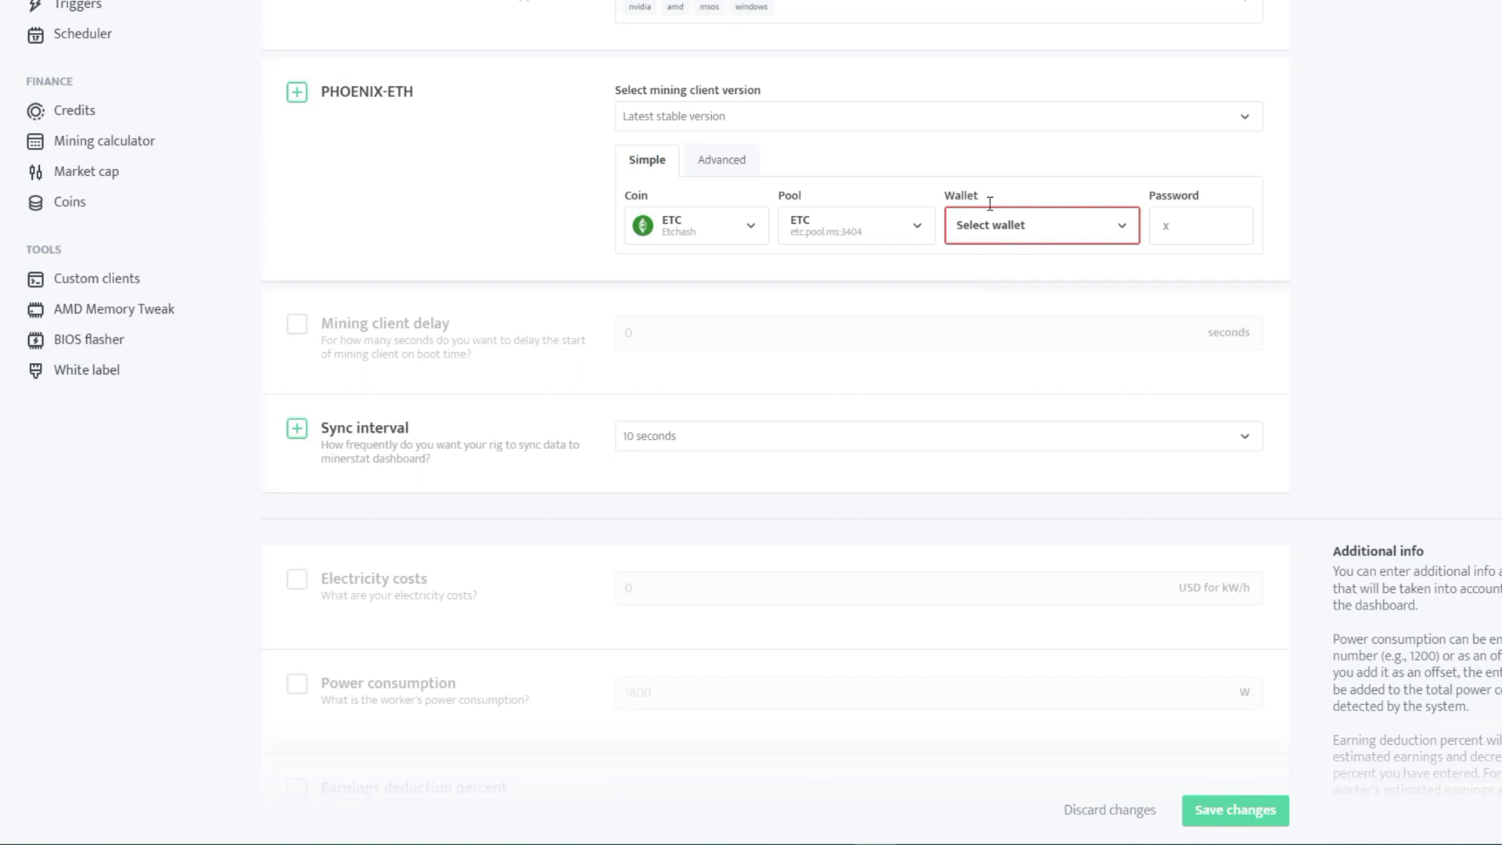
pyautogui.scroll(-2, 985, 211)
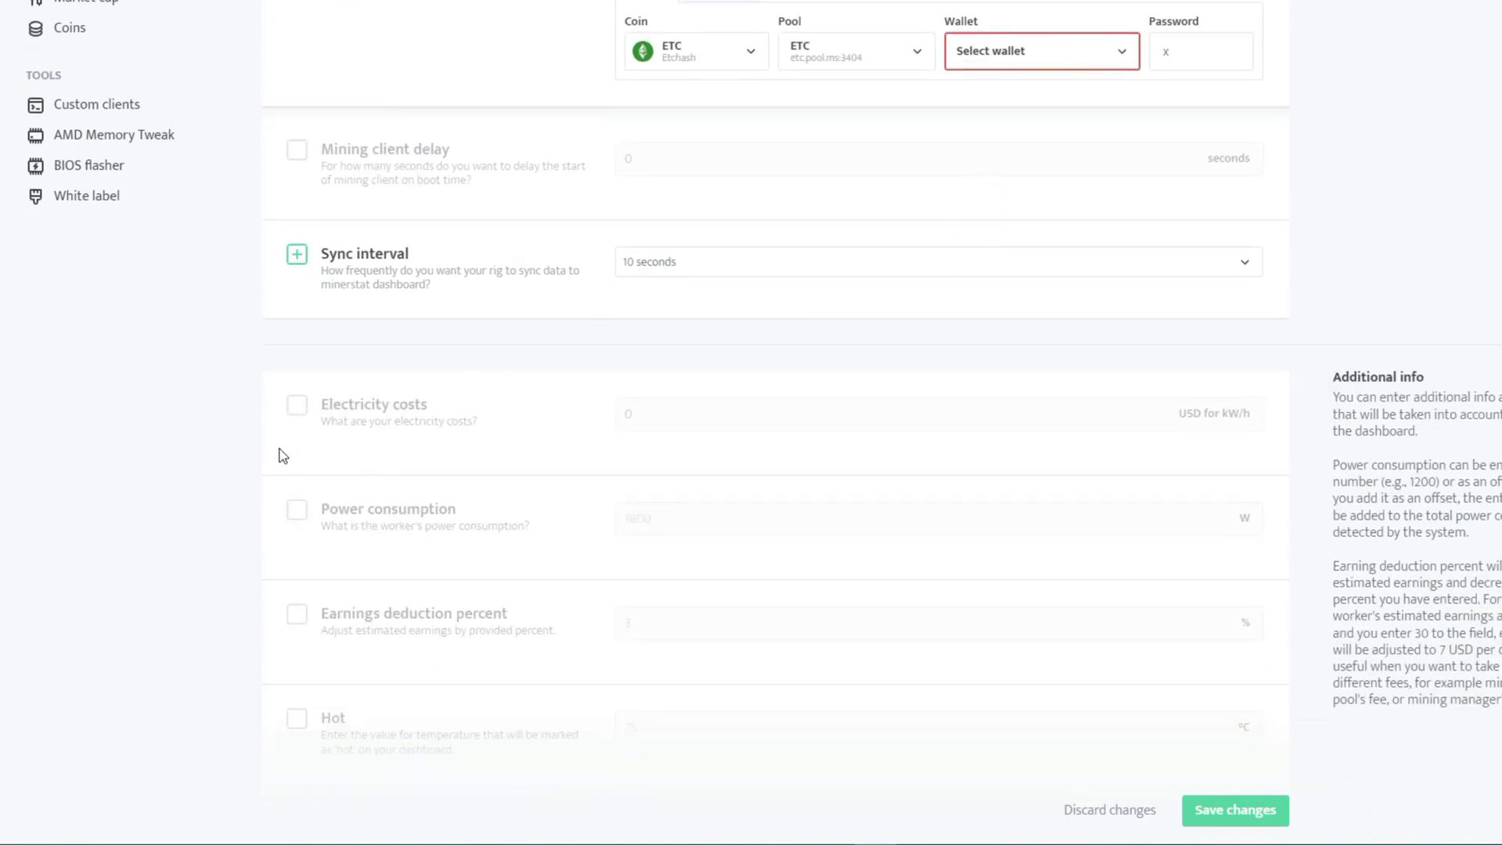
pyautogui.click(297, 404)
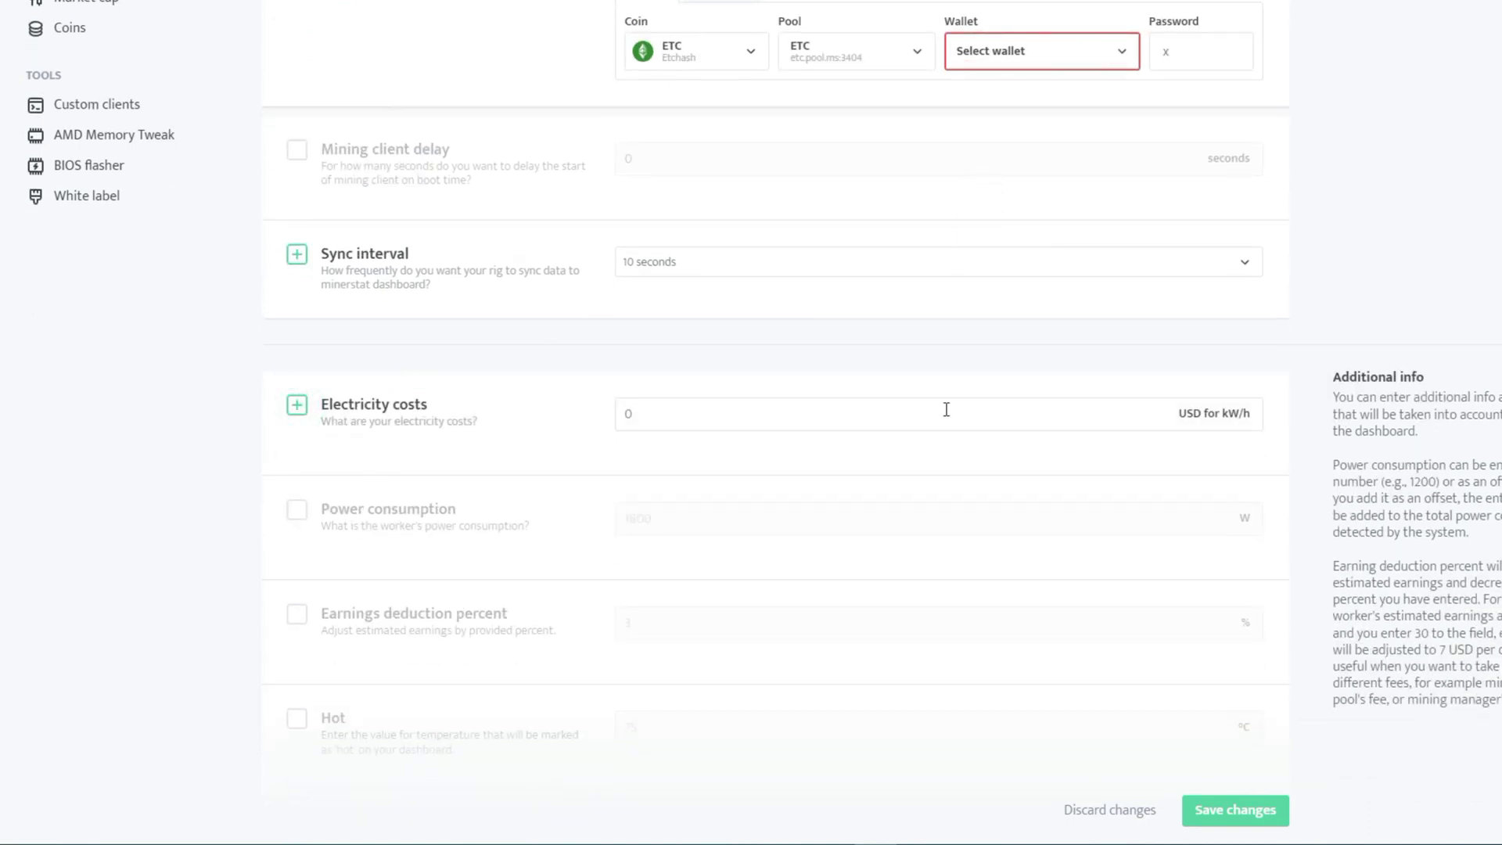
# Include the power consumption setting in the configuration update for WORKER001 and save the changes.
pyautogui.scroll(-1, 450, 389)
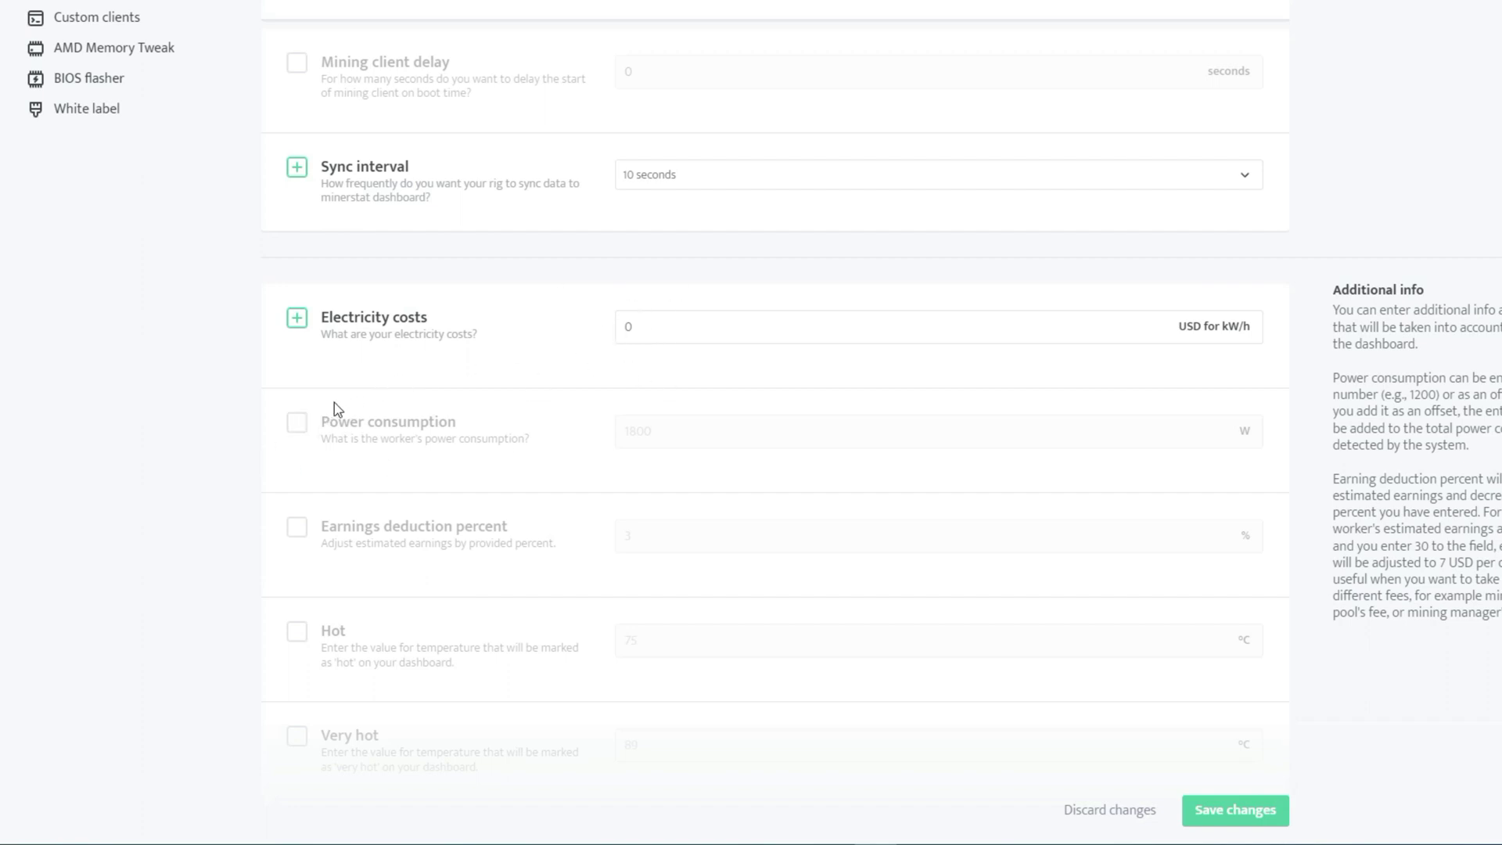
pyautogui.click(298, 427)
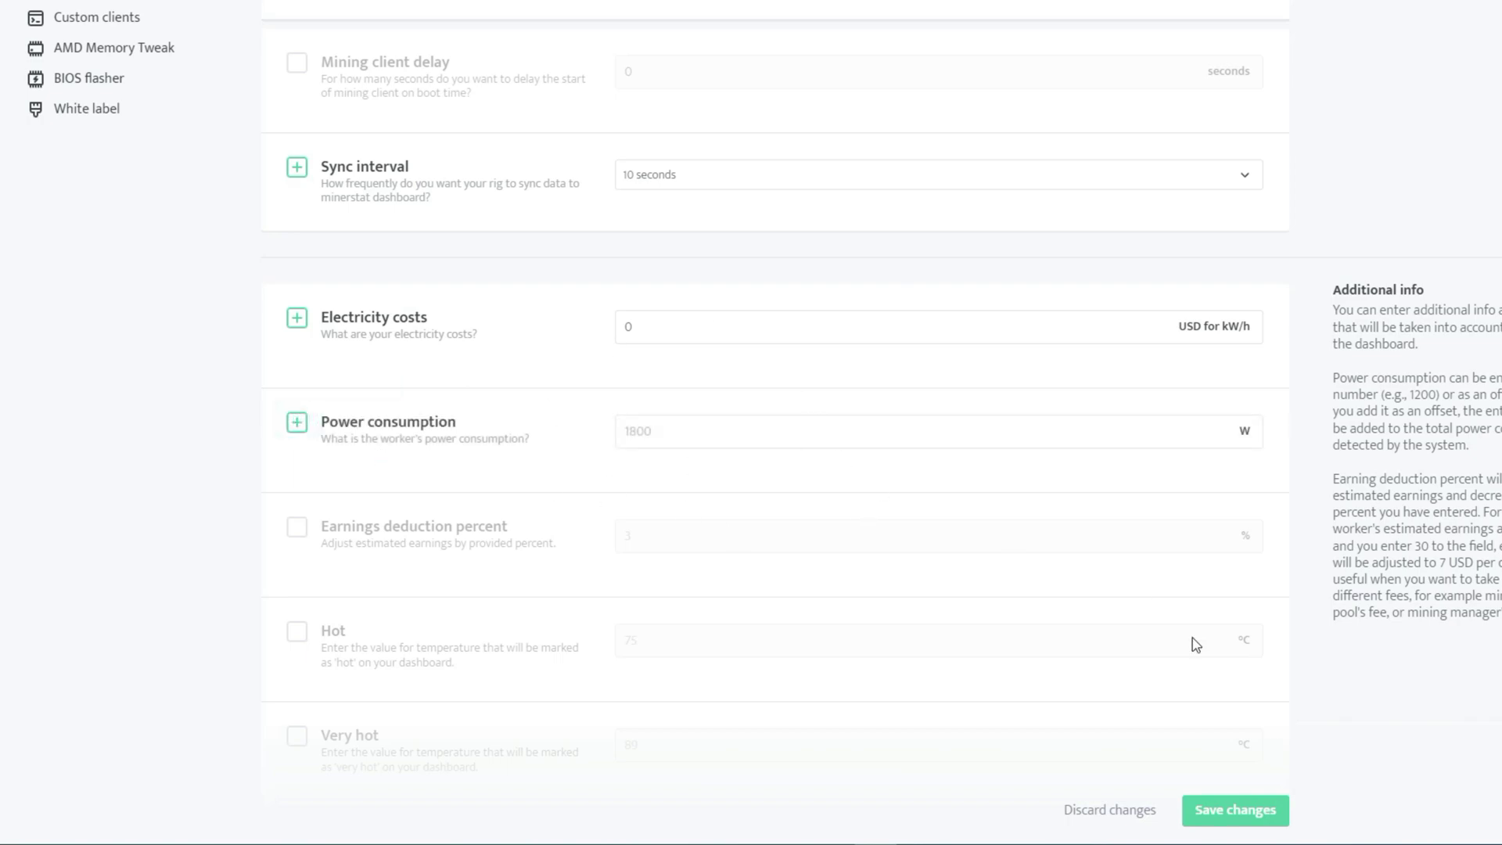
pyautogui.scroll(-6, 1192, 637)
pyautogui.click(1237, 717)
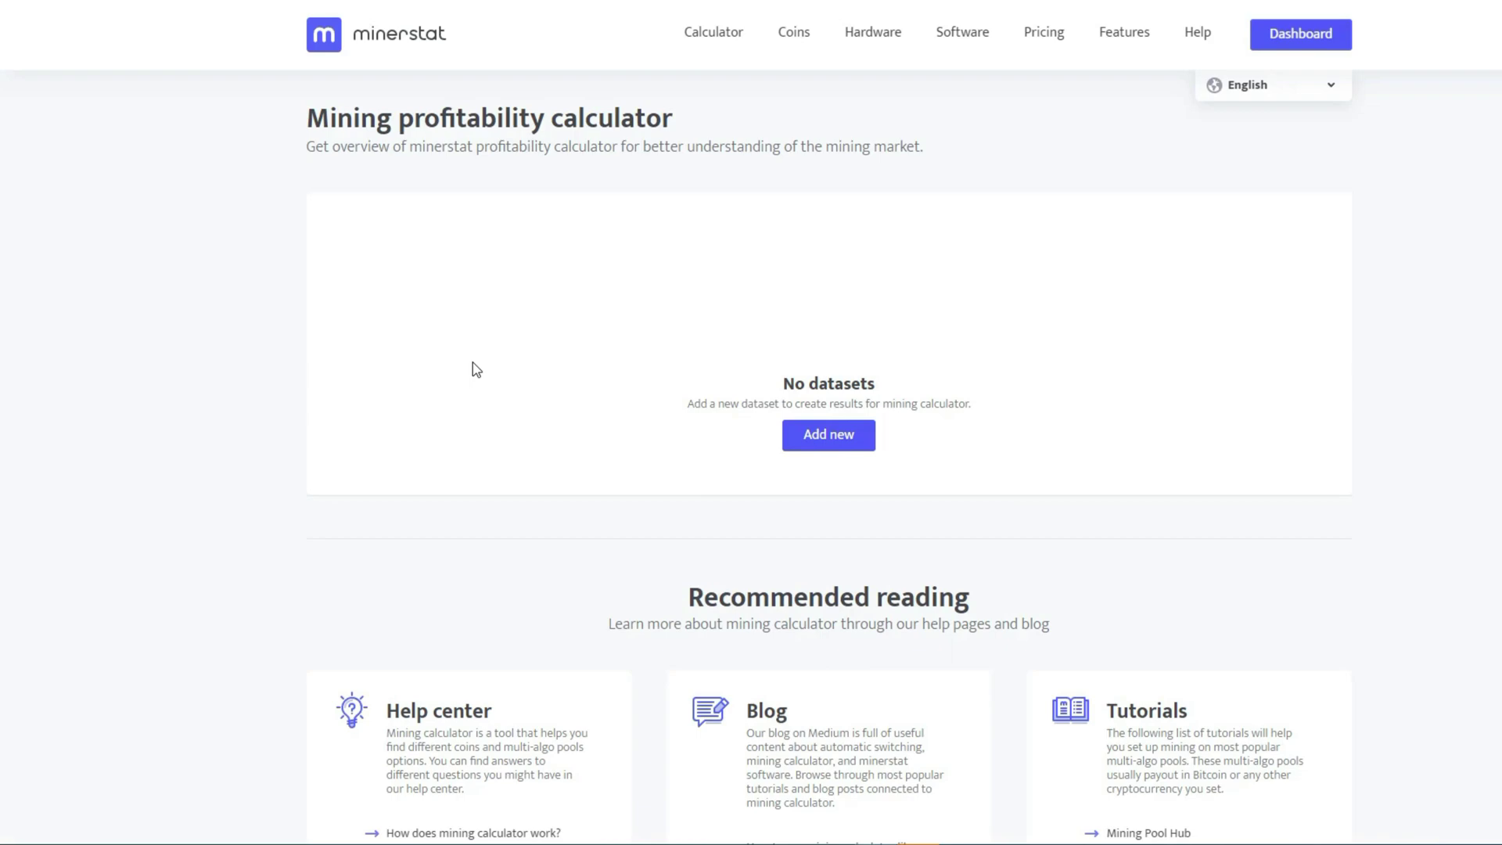
# Review the mining profitability calculator page, including its recommended reading and frequently asked questions, and return to the worker configuration.
pyautogui.scroll(-5, 185, 295)
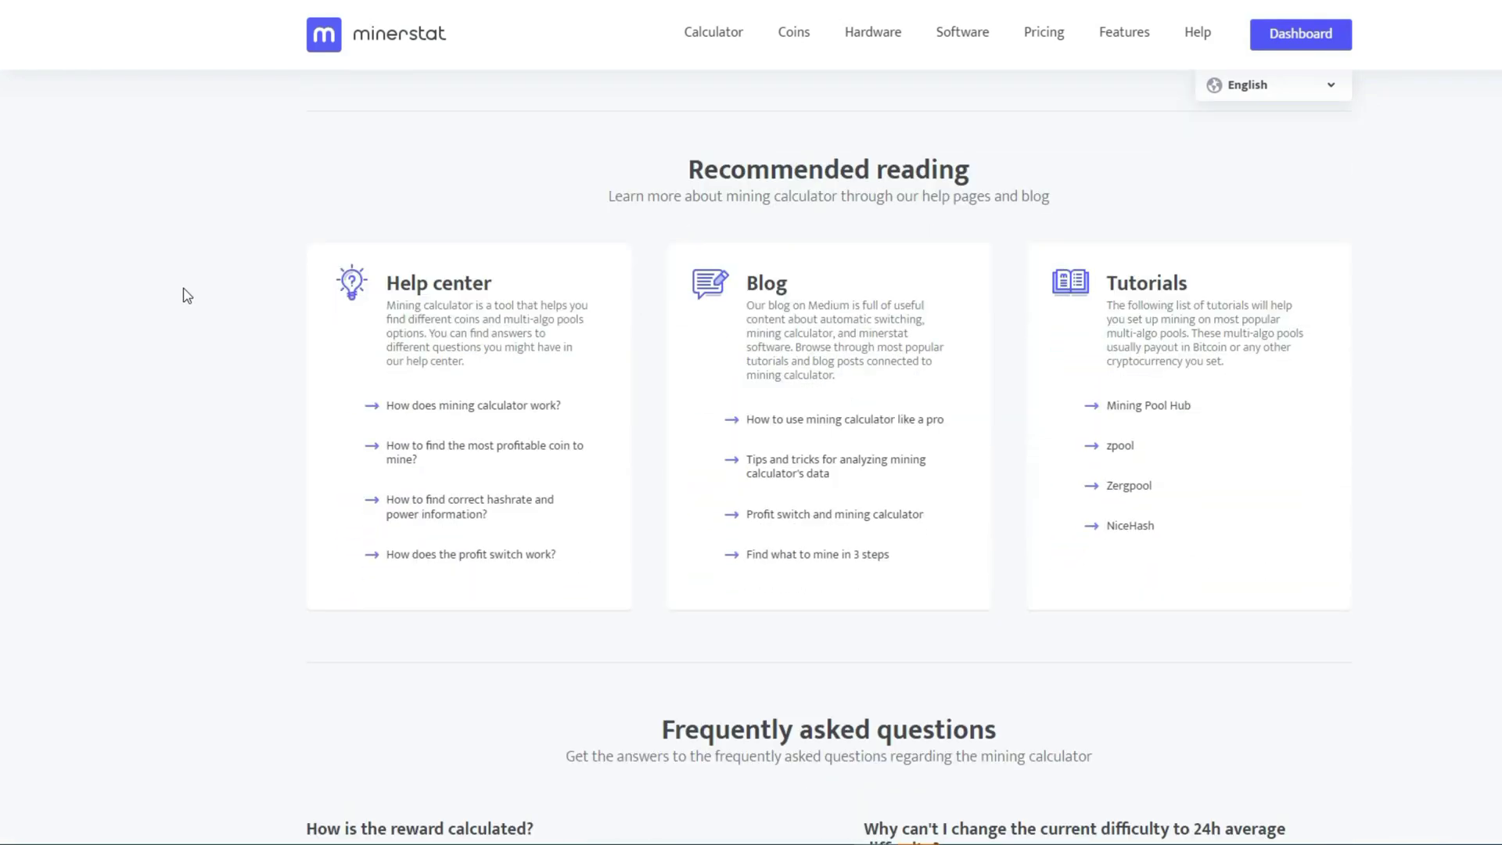
pyautogui.scroll(-10, 187, 295)
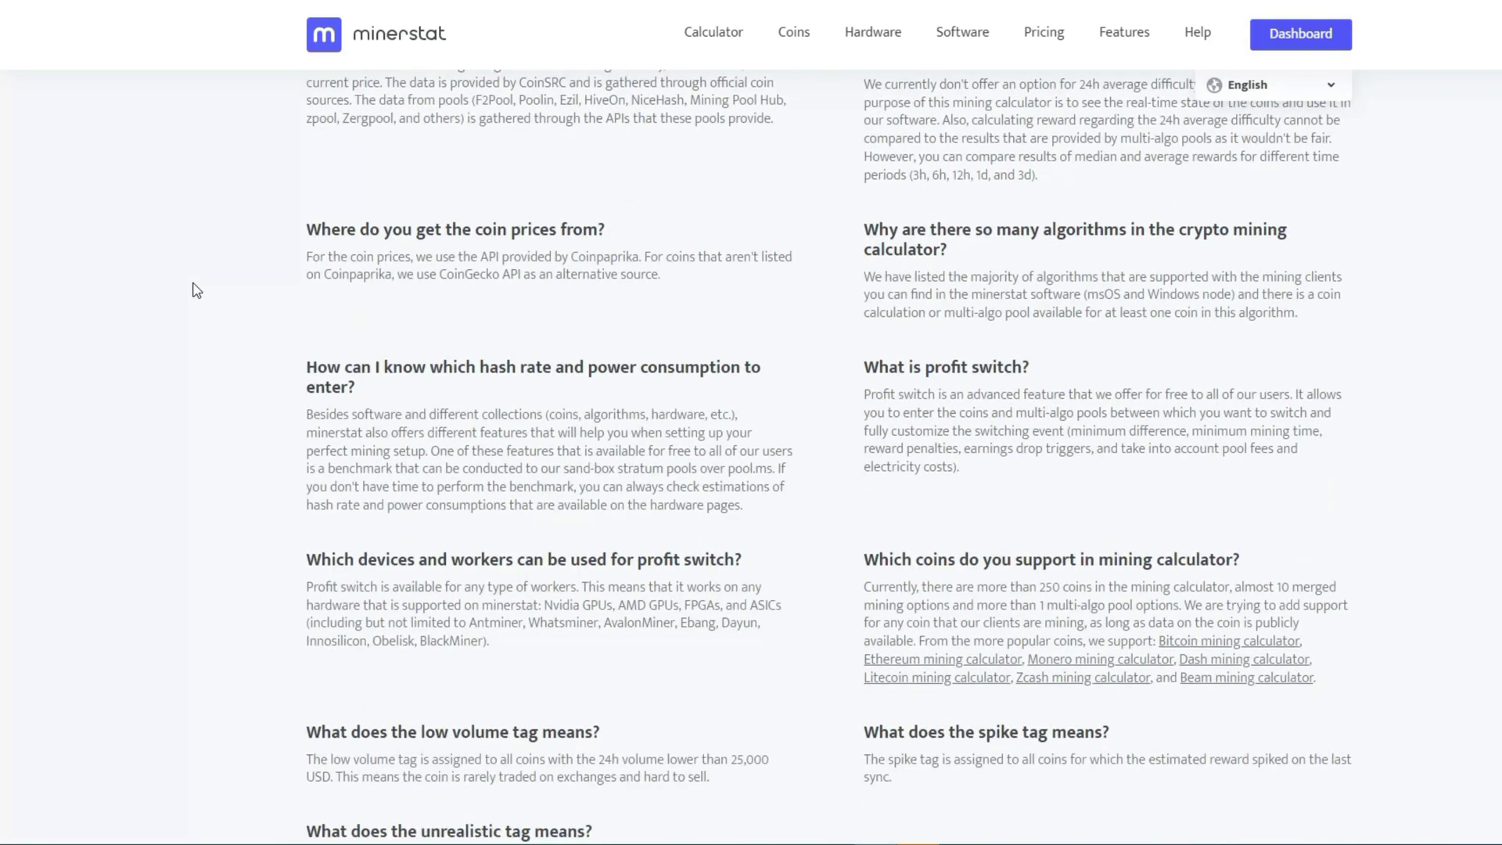
pyautogui.scroll(-4, 196, 291)
pyautogui.scroll(9, 196, 291)
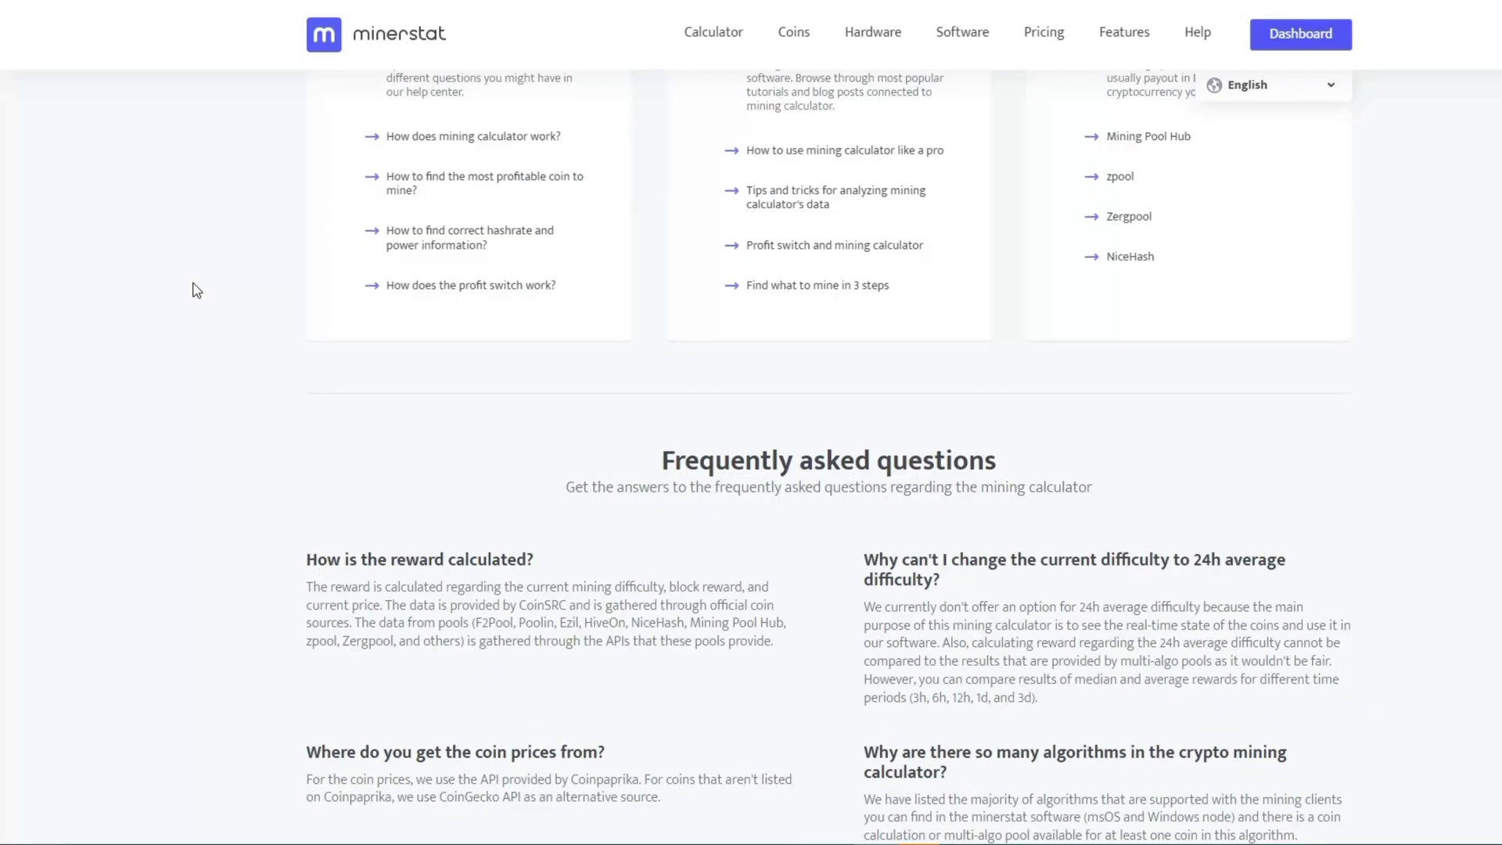
pyautogui.scroll(7, 193, 288)
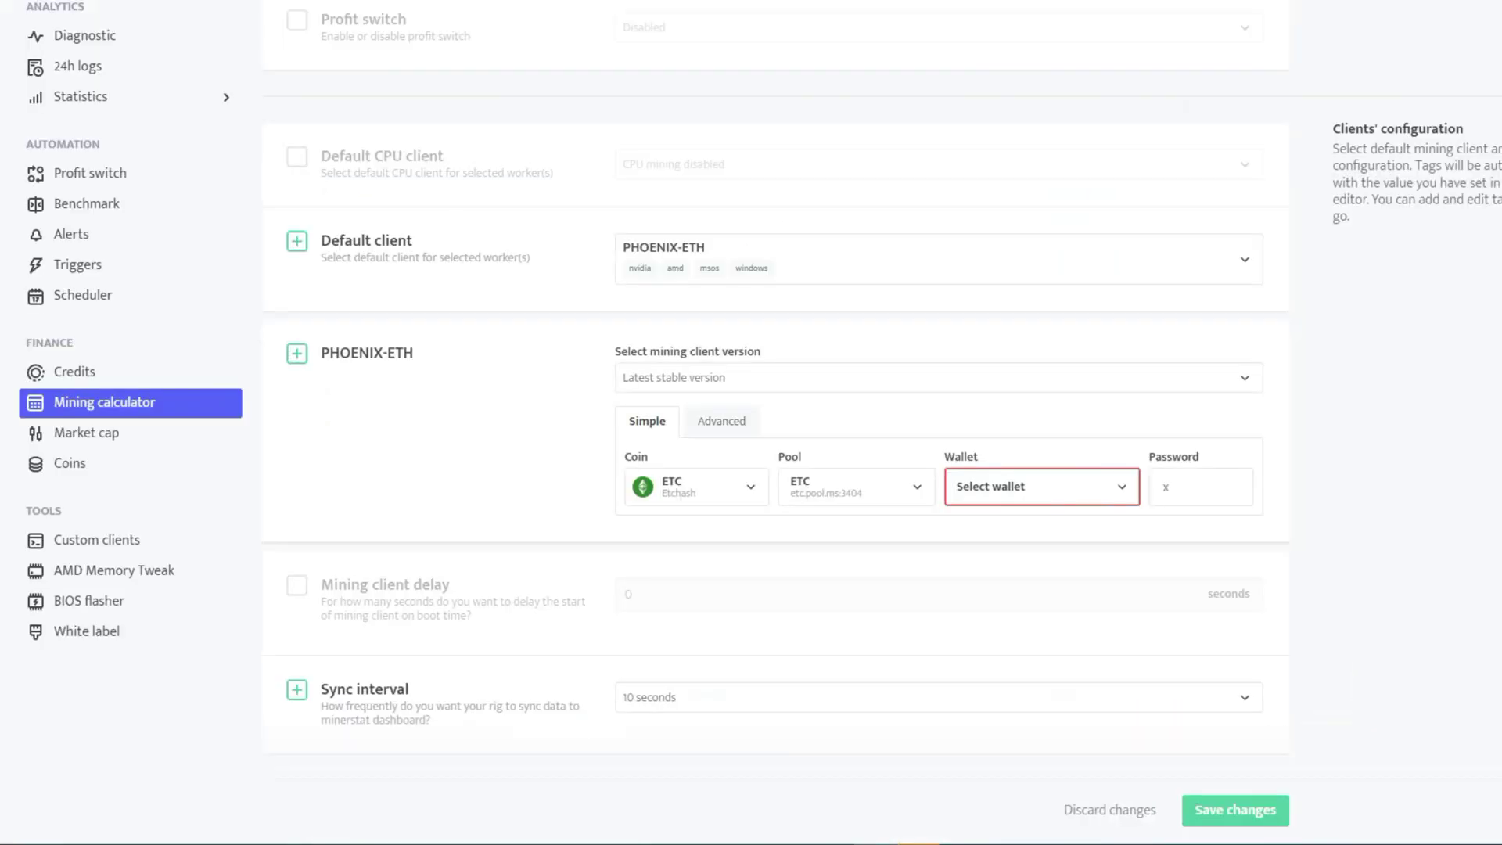
pyautogui.scroll(4, 110, 55)
pyautogui.click(97, 155)
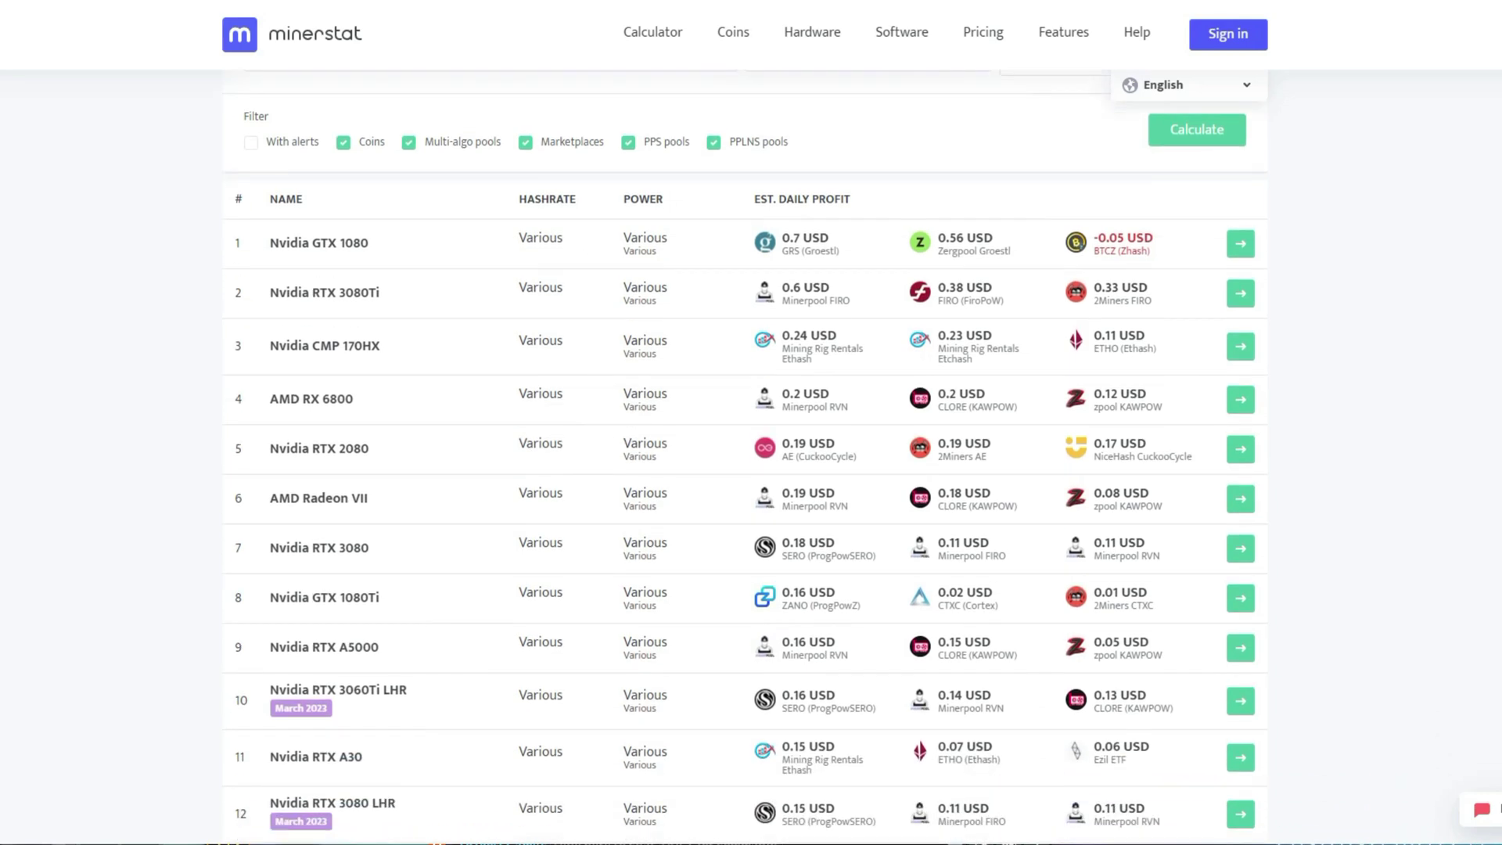
# Open balance monitoring to view the balances of the monitored pools.
pyautogui.scroll(-3, 745, 469)
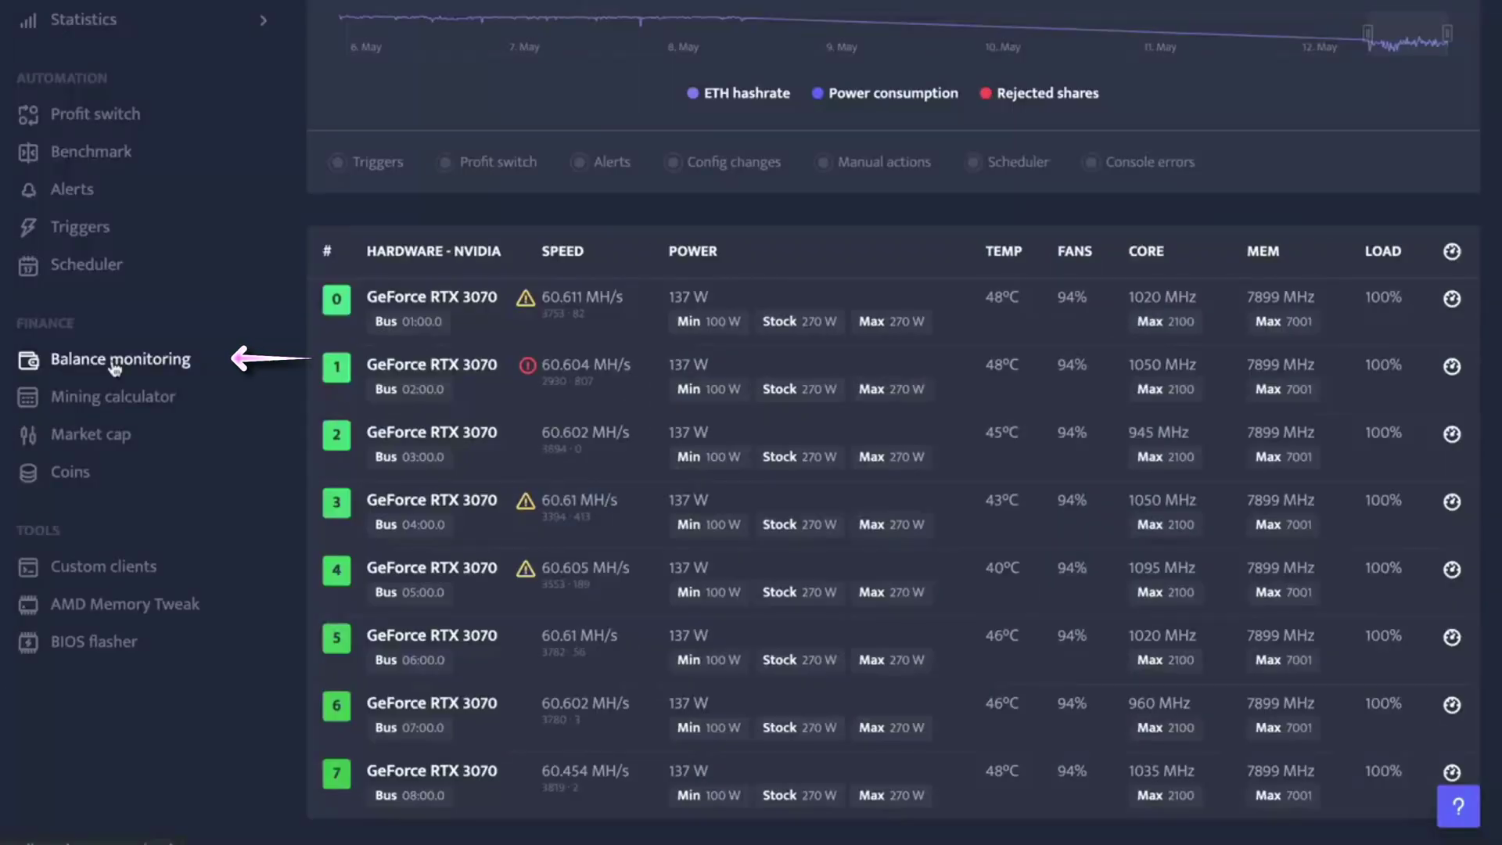
pyautogui.click(114, 362)
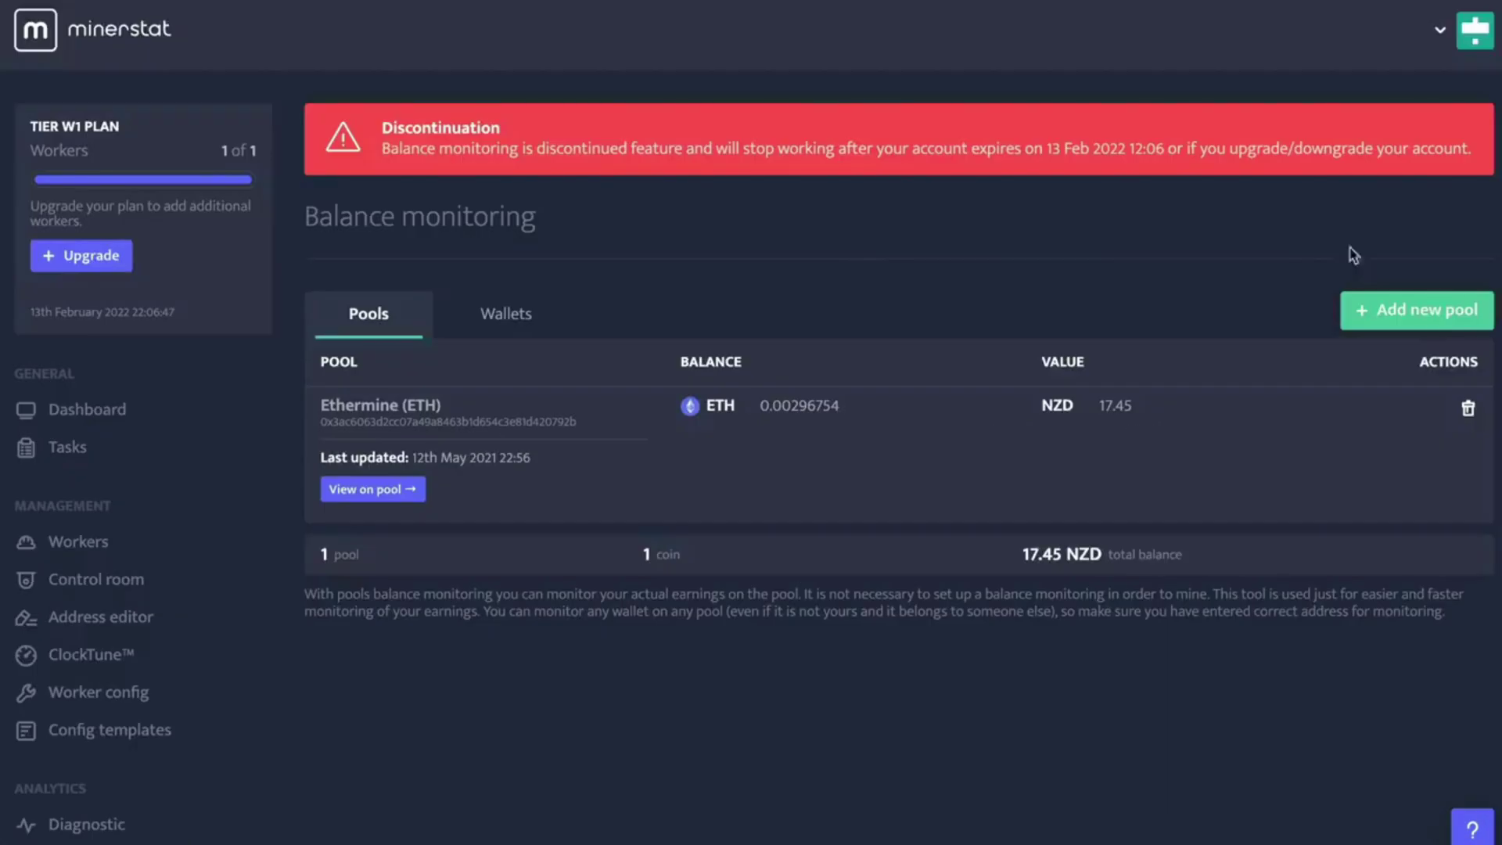